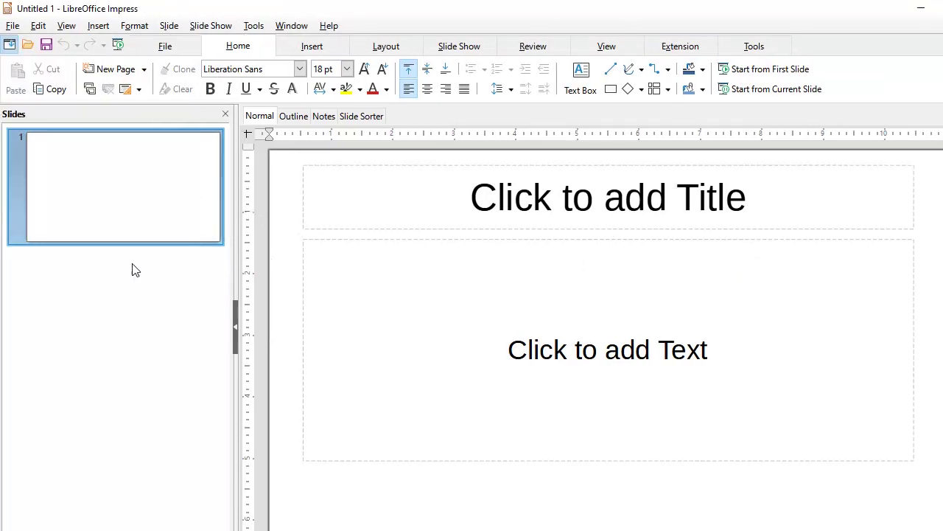
Add a new Blank Slide and delete the original title-and-text slide.
{"action": "left_click", "coordinate": [144, 69]}
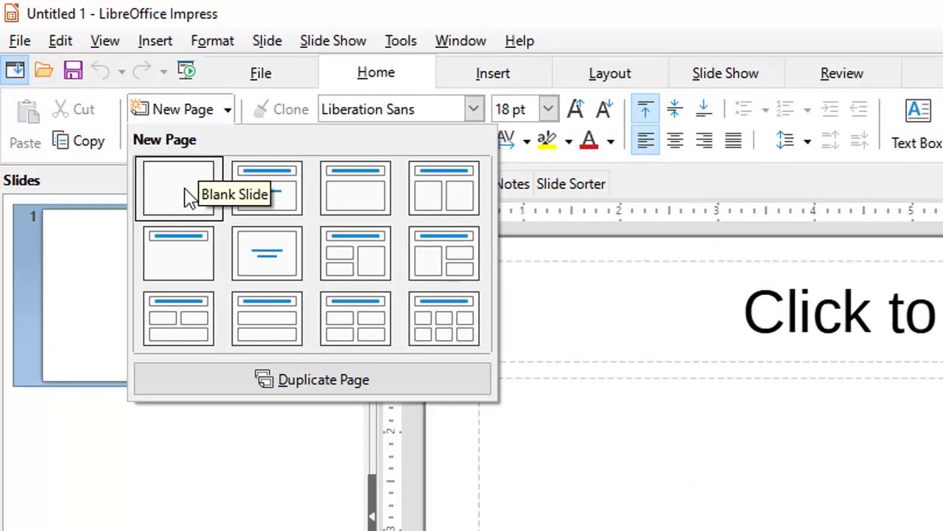
{"action": "left_click", "coordinate": [188, 198]}
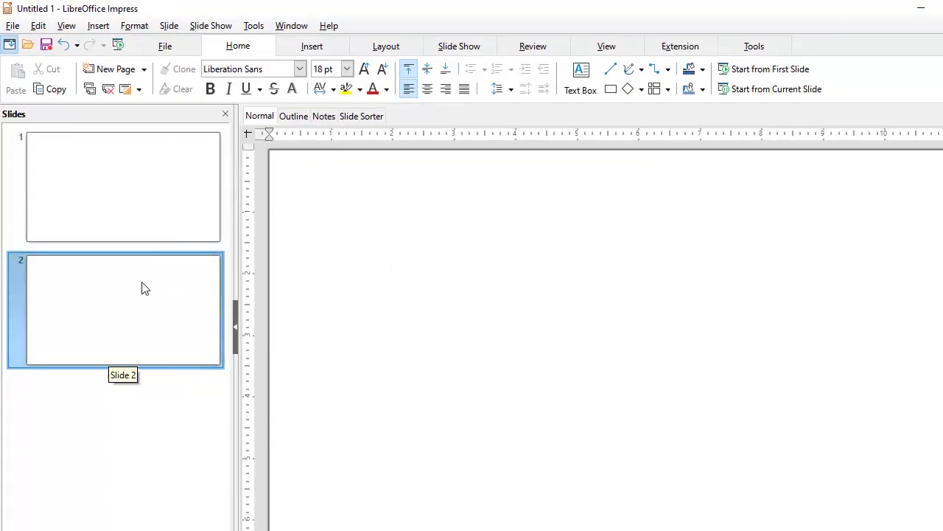
{"action": "right_click", "coordinate": [145, 188]}
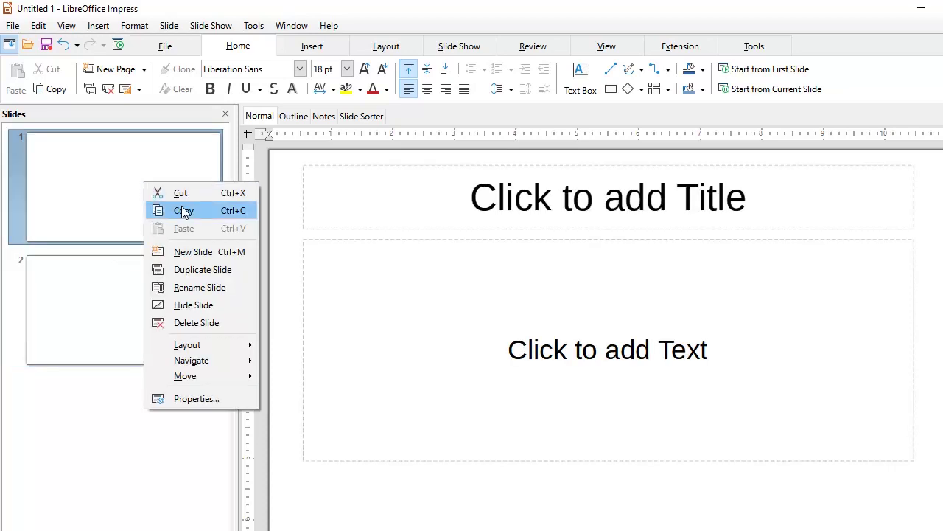
{"action": "left_click", "coordinate": [222, 322]}
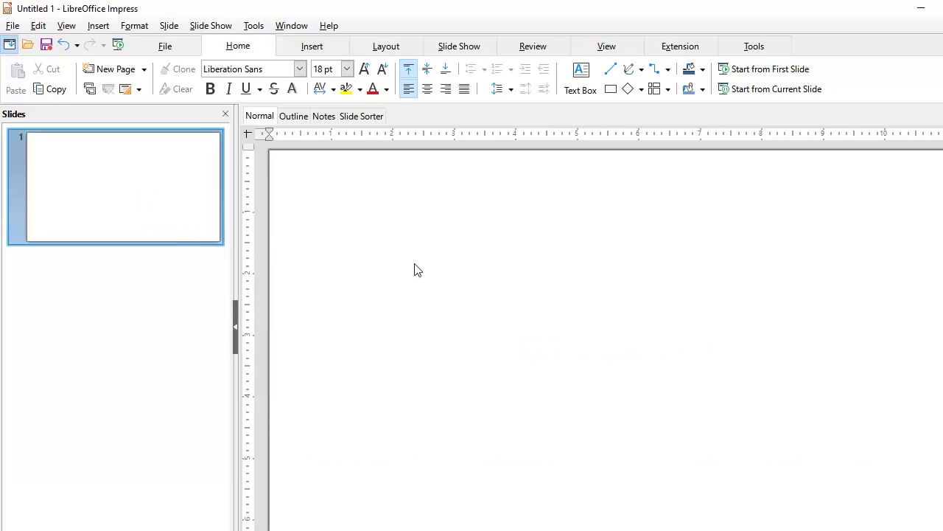
{"action": "left_click", "coordinate": [316, 48]}
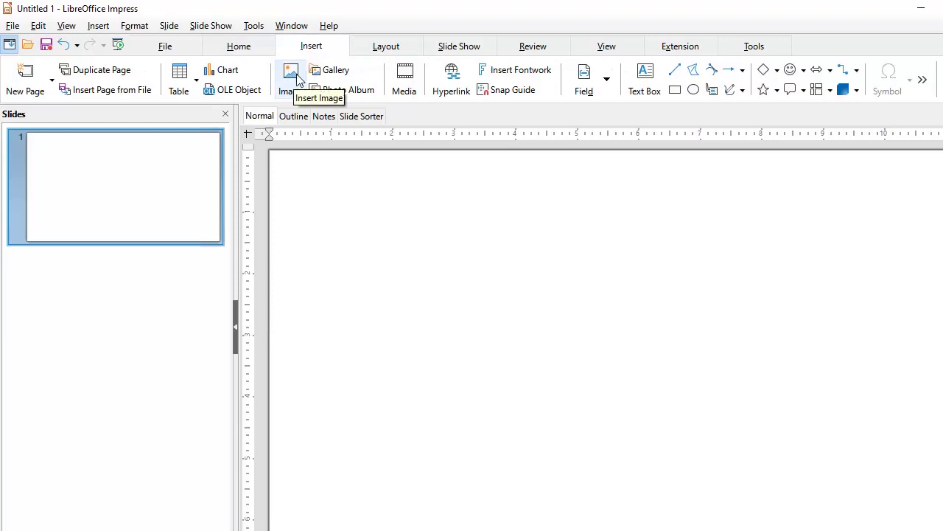
Insert the Bhopal-area road map picture onto the slide, then deselect it.
{"action": "left_click", "coordinate": [297, 78]}
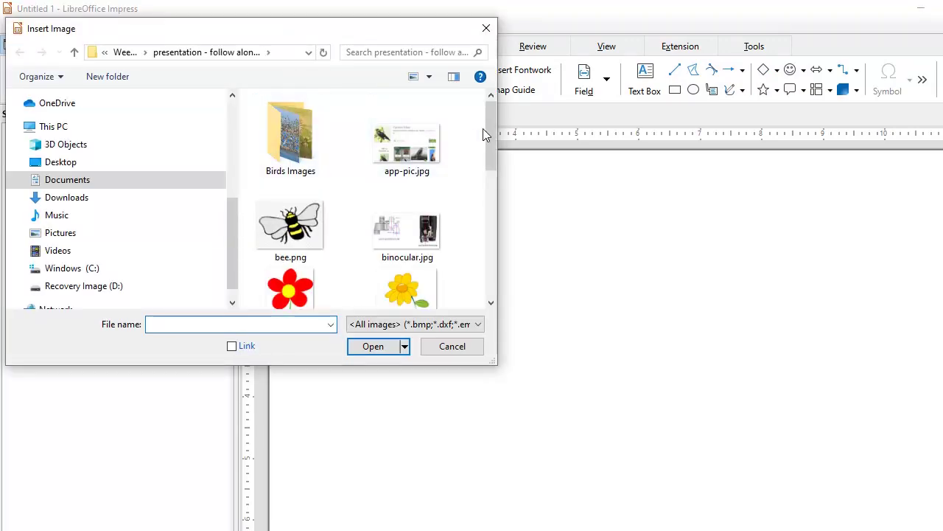
{"action": "left_click_drag", "start_coordinate": [487, 130], "coordinate": [488, 165]}
{"action": "double_click", "coordinate": [407, 284]}
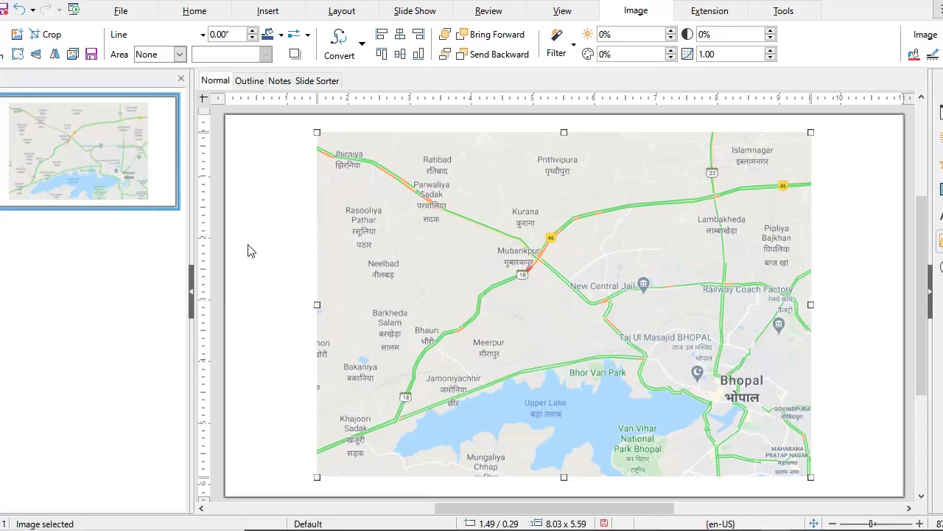
{"action": "left_click", "coordinate": [252, 242]}
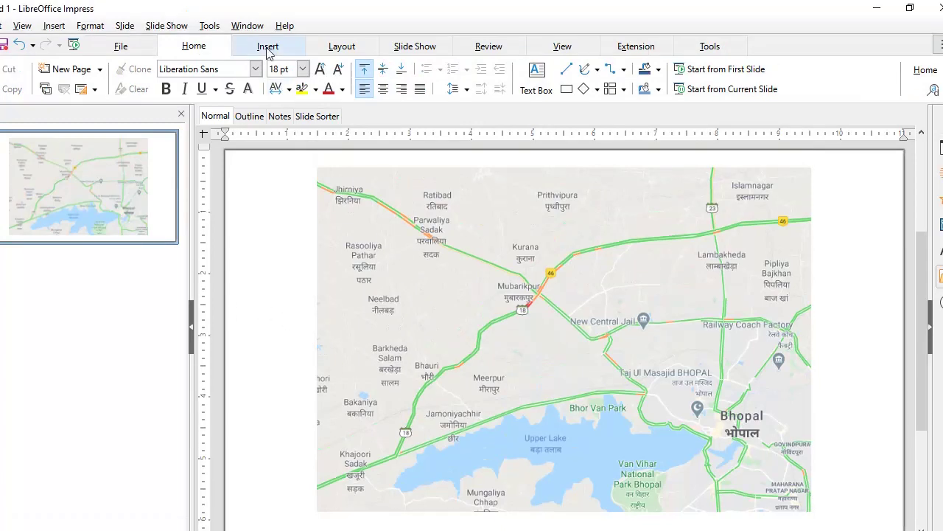
Pick the Freeform Line tool from Curves and Polygons on the Insert tab.
{"action": "left_click", "coordinate": [267, 10]}
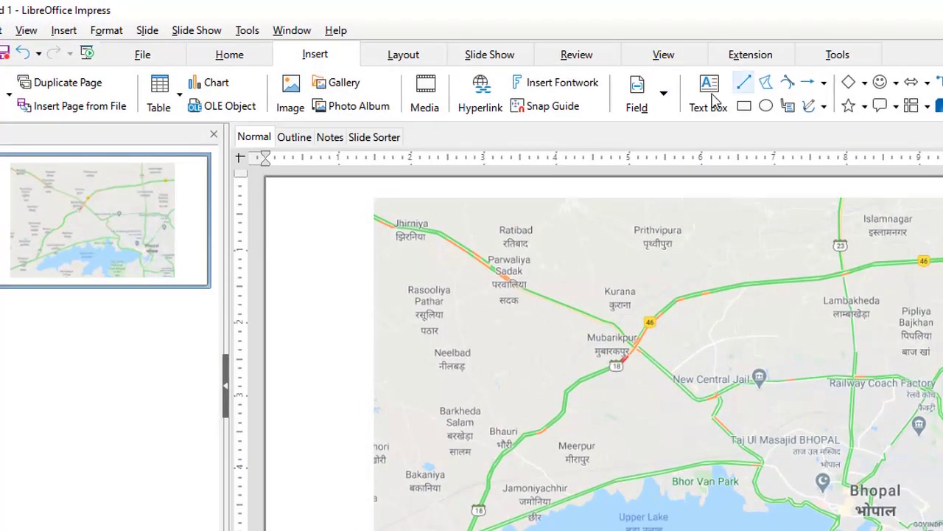
{"action": "left_click", "coordinate": [827, 108]}
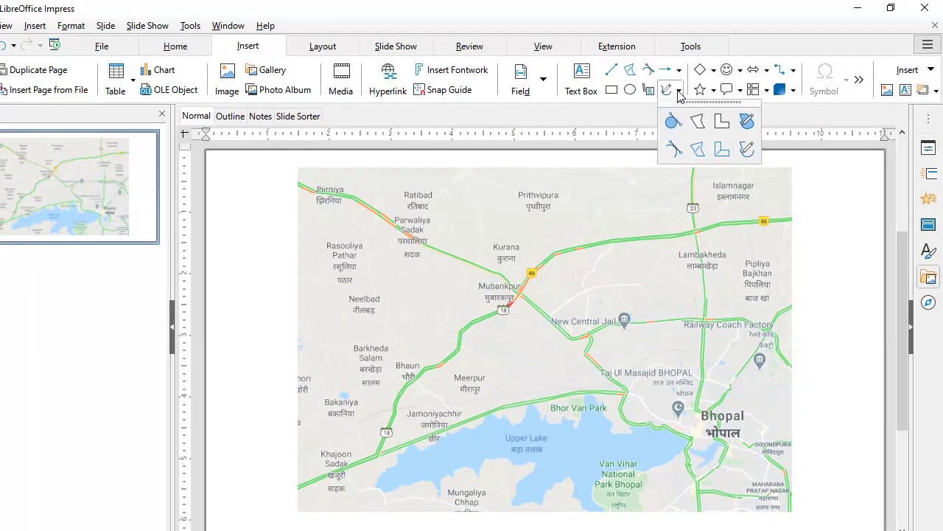
{"action": "left_click", "coordinate": [747, 150]}
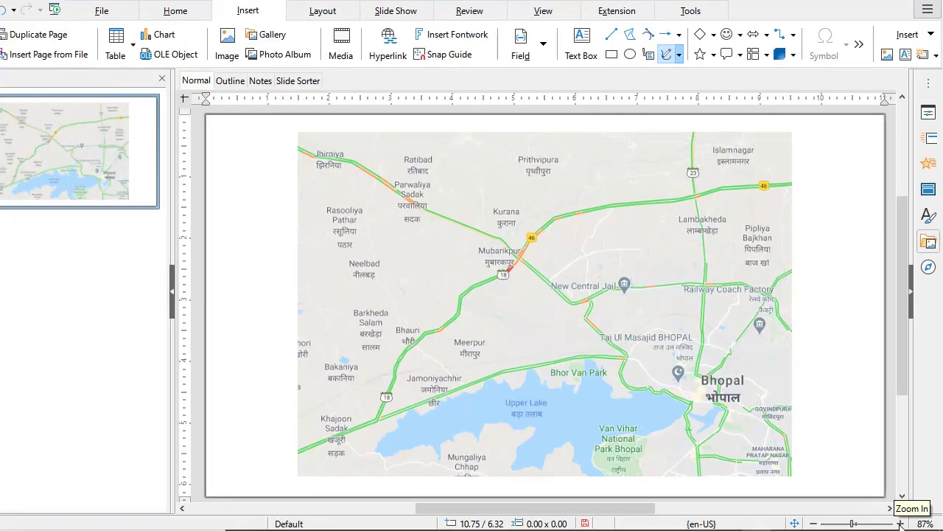
Zoom in three steps to enlarge the map for tracing.
{"action": "left_click", "coordinate": [900, 524]}
{"action": "left_click", "coordinate": [900, 523]}
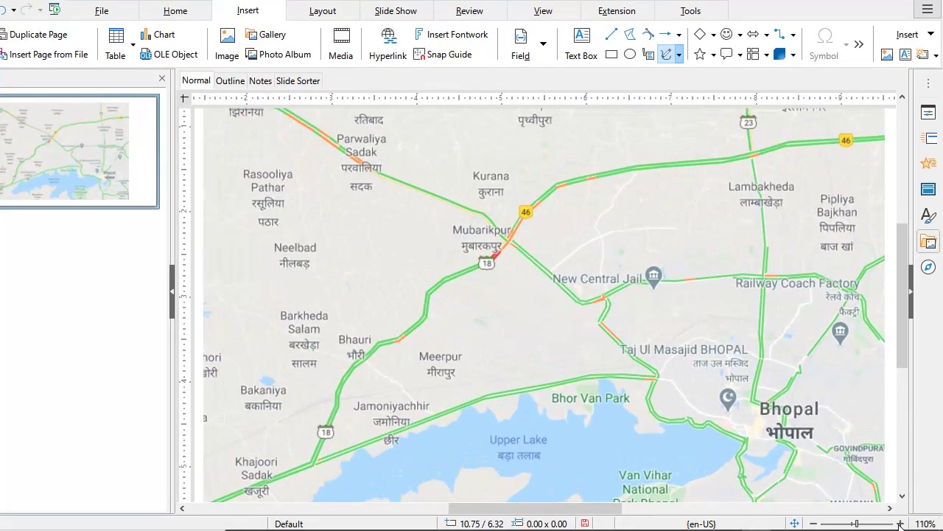
{"action": "left_click", "coordinate": [900, 524]}
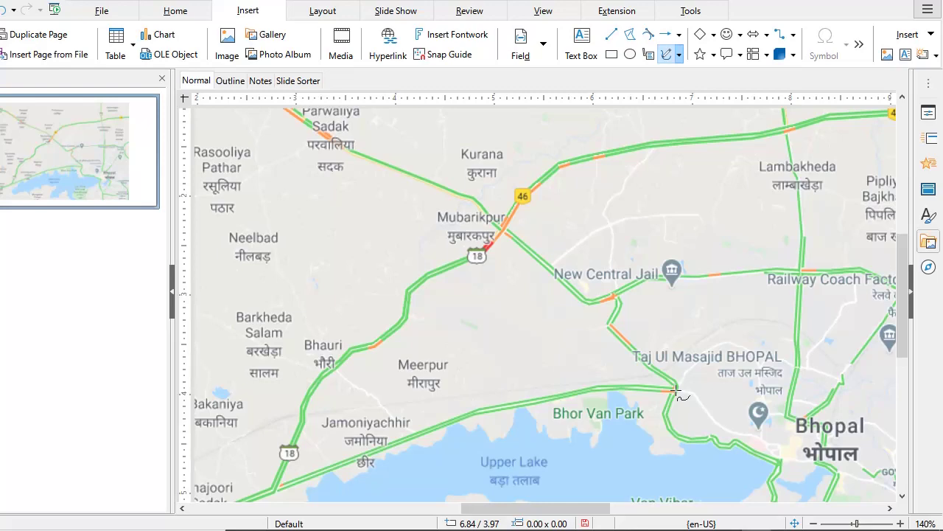
Trace the road from the bend near Bhor Van Park west along the Upper Lake shore.
{"action": "left_click_drag", "start_coordinate": [675, 391], "coordinate": [661, 390]}
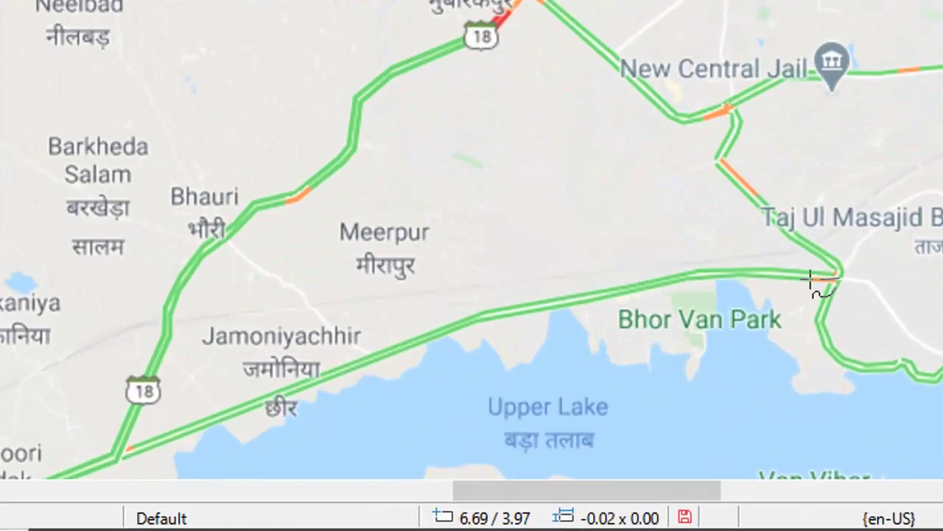
{"action": "left_click_drag", "start_coordinate": [811, 279], "coordinate": [705, 273]}
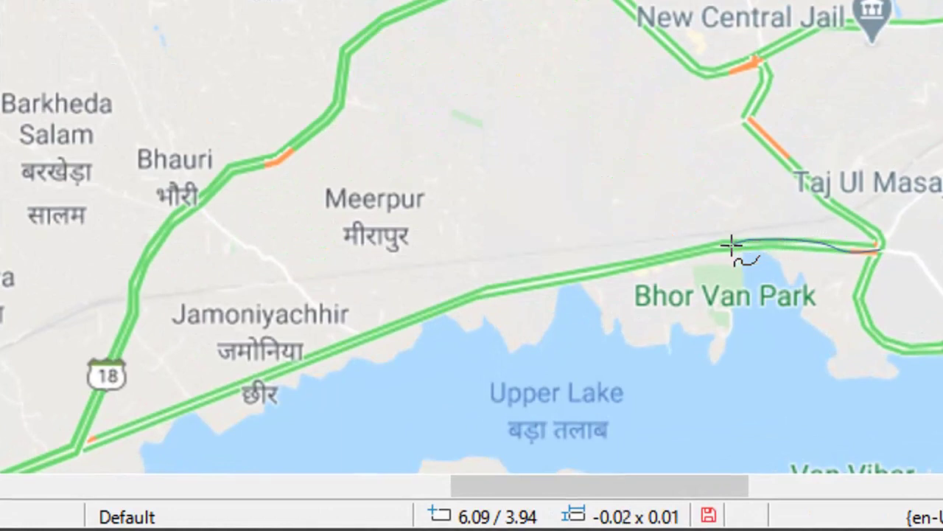
{"action": "mouse_move", "coordinate": [731, 245]}
{"action": "left_mouse_down"}
{"action": "mouse_move", "coordinate": [491, 291]}
{"action": "mouse_move", "coordinate": [428, 320]}
{"action": "mouse_move", "coordinate": [352, 333]}
{"action": "mouse_move", "coordinate": [194, 400]}
{"action": "mouse_move", "coordinate": [172, 419]}
{"action": "mouse_move", "coordinate": [73, 448]}
{"action": "left_mouse_up"}
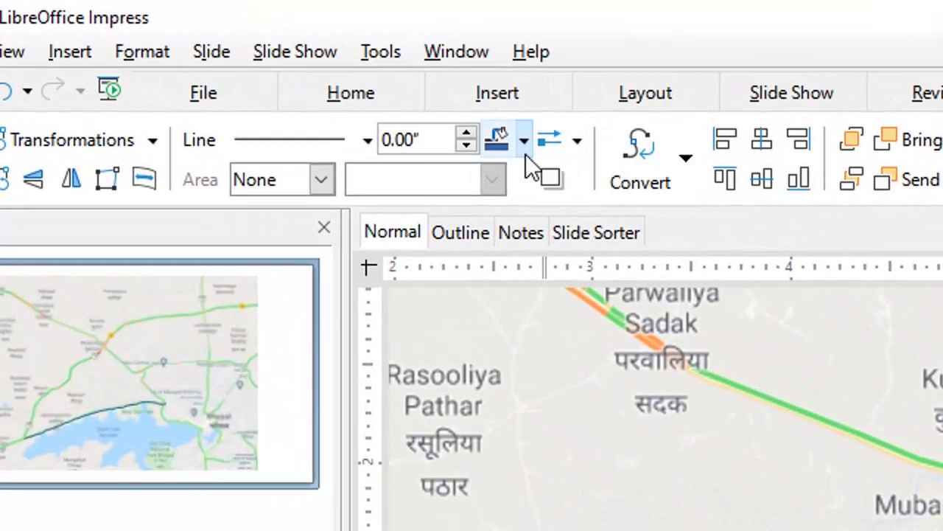
Make the lake-shore line red with a 0.04" line width.
{"action": "left_click", "coordinate": [475, 128]}
{"action": "left_click", "coordinate": [549, 214]}
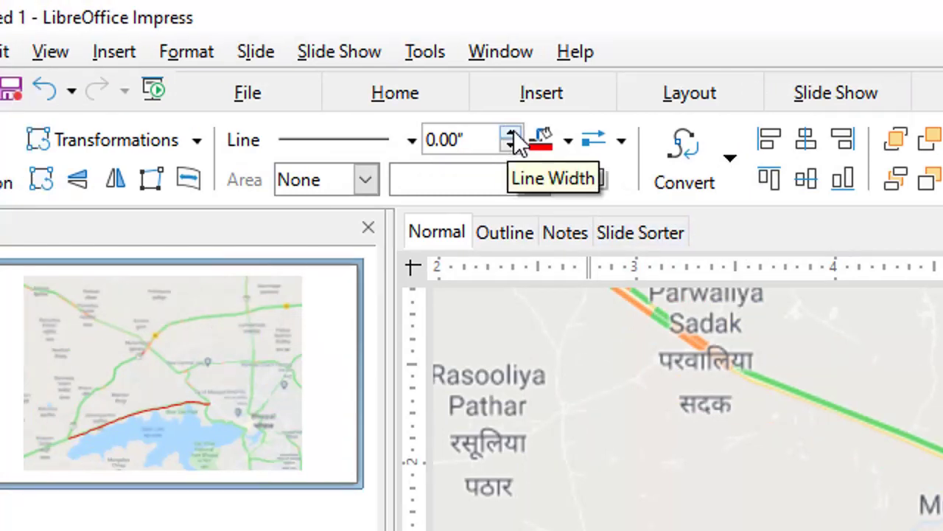
{"action": "left_click", "coordinate": [511, 137]}
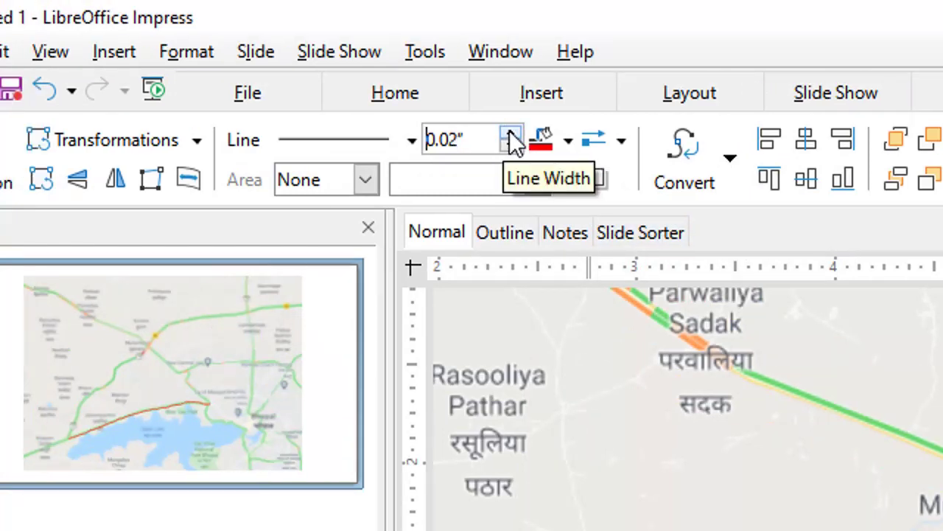
{"action": "left_click", "coordinate": [510, 137]}
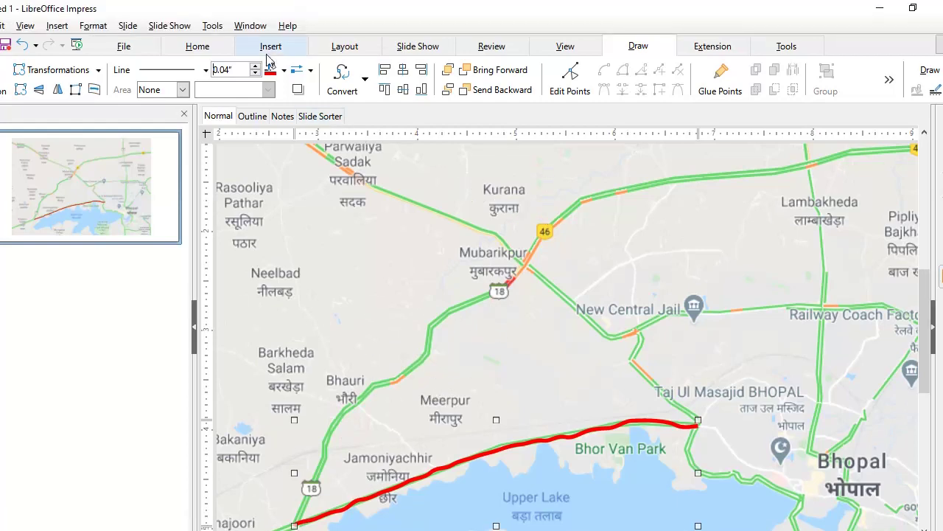
With Freeform Line, trace road 18 from the red route's west end north to Mubarikpur.
{"action": "left_click", "coordinate": [271, 46]}
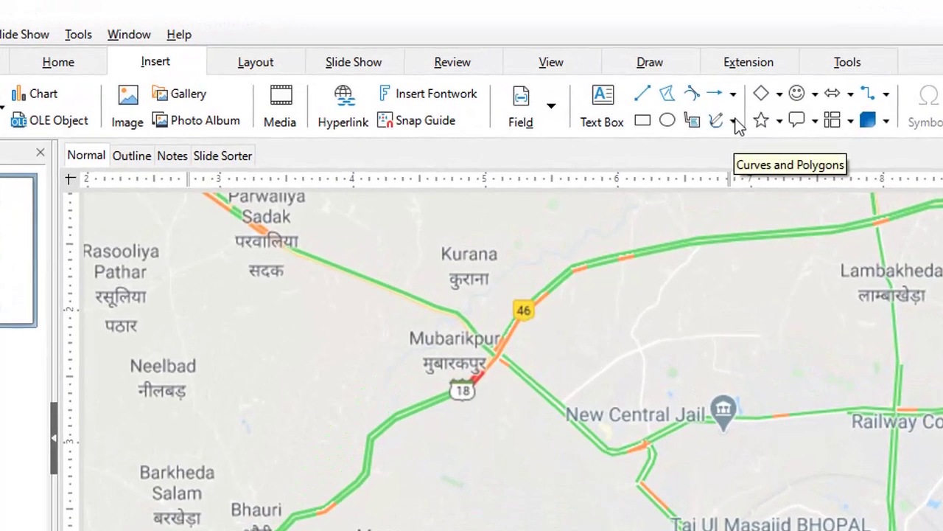
{"action": "left_click", "coordinate": [734, 122]}
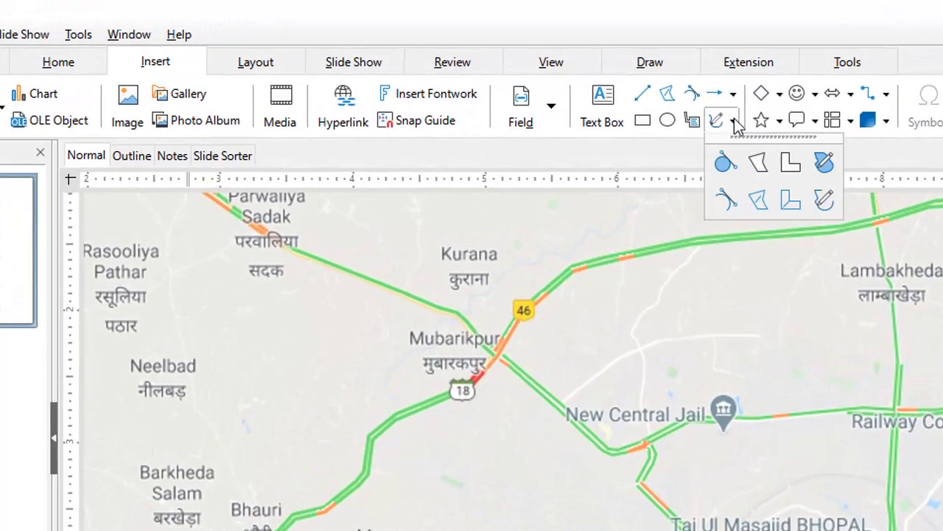
{"action": "left_click", "coordinate": [825, 201]}
{"action": "left_click_drag", "start_coordinate": [730, 530], "coordinate": [187, 530]}
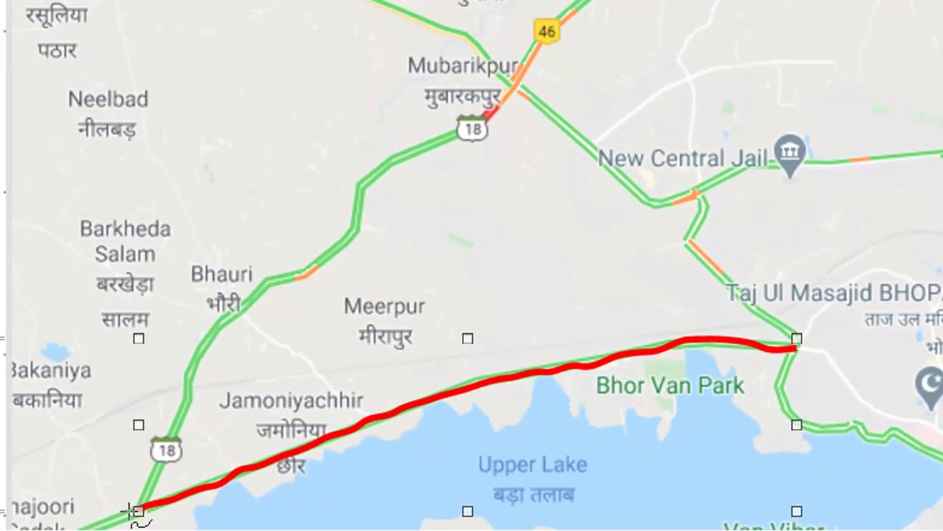
{"action": "left_click", "coordinate": [134, 508]}
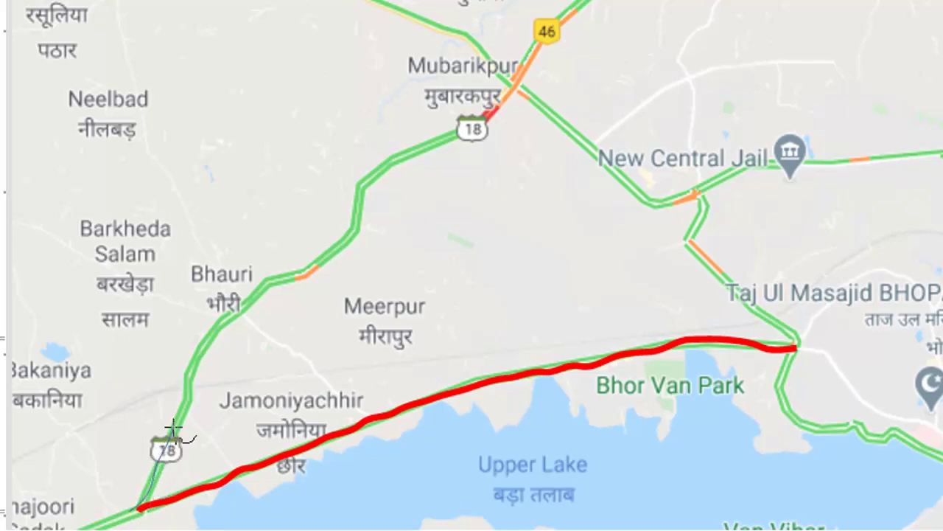
{"action": "mouse_move", "coordinate": [182, 415]}
{"action": "left_mouse_down"}
{"action": "mouse_move", "coordinate": [215, 329]}
{"action": "mouse_move", "coordinate": [347, 244]}
{"action": "mouse_move", "coordinate": [368, 175]}
{"action": "mouse_move", "coordinate": [460, 127]}
{"action": "left_mouse_up"}
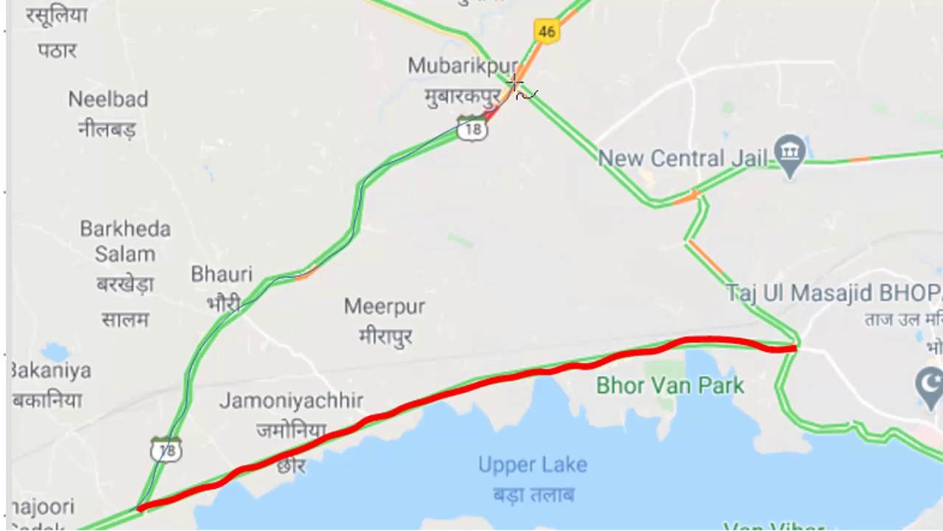
{"action": "left_click_drag", "start_coordinate": [516, 82], "coordinate": [514, 82]}
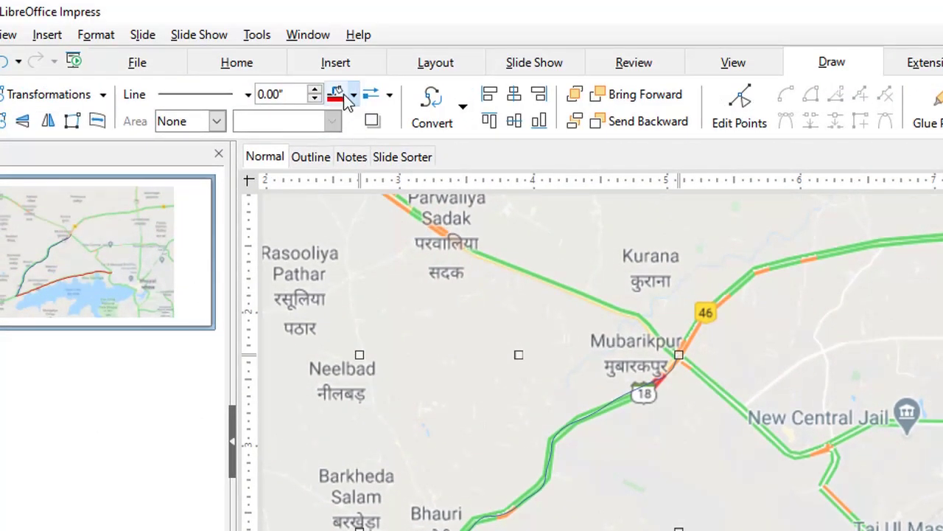
Color the road 18 line red and set its width to 0.04".
{"action": "left_click", "coordinate": [341, 49]}
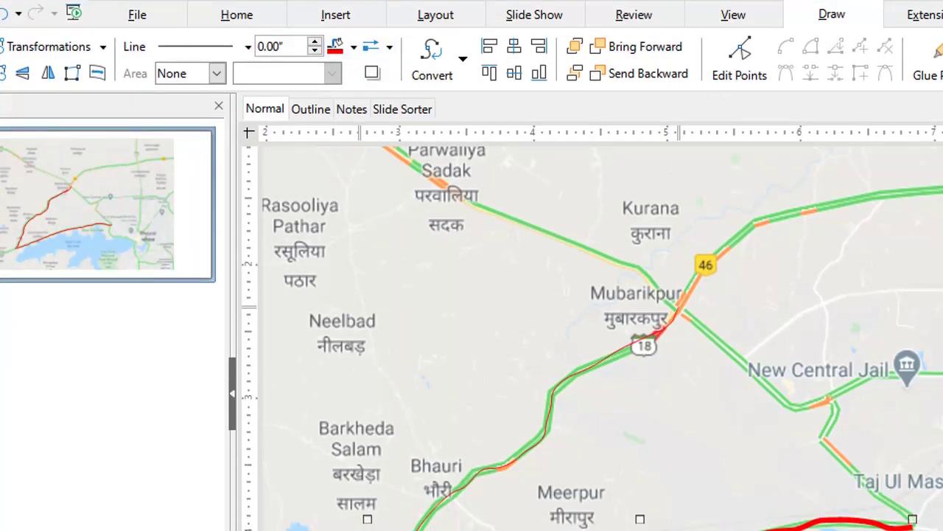
{"action": "key", "text": "Tab"}
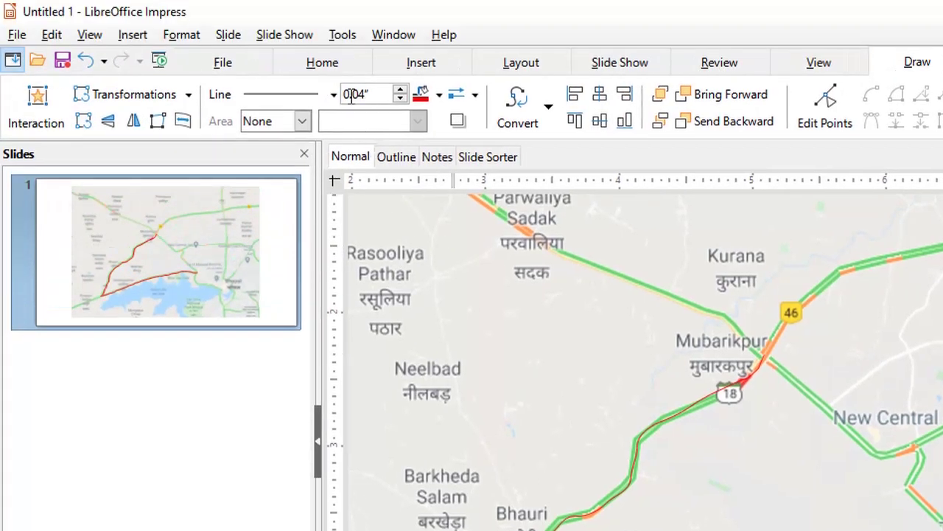
{"action": "left_click", "coordinate": [616, 495]}
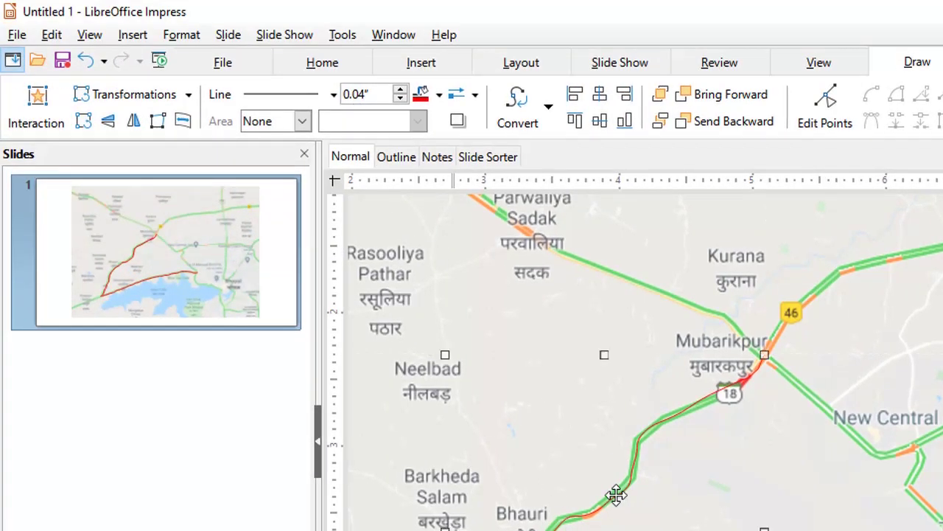
{"action": "left_click", "coordinate": [400, 90]}
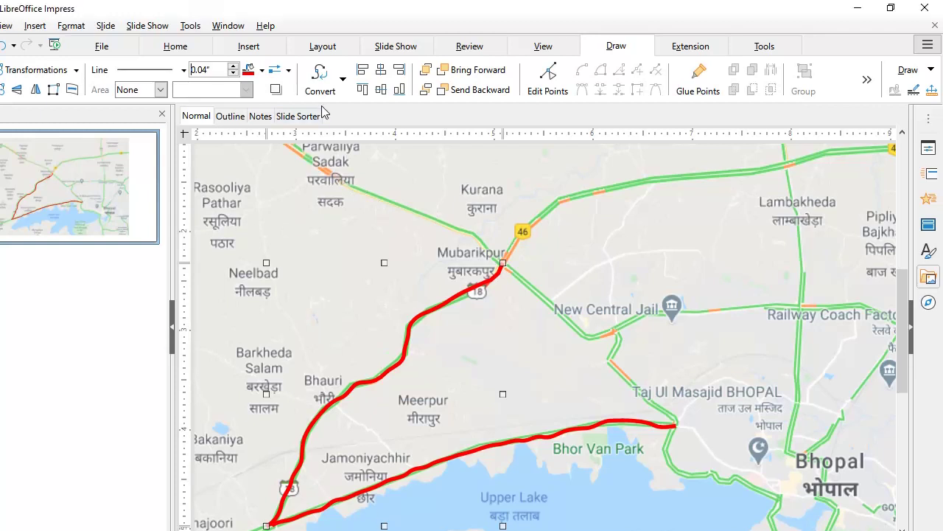
Draw a freeform line along the road from Mubarikpur northwest to Parwaliya Sadak.
{"action": "left_click", "coordinate": [249, 46]}
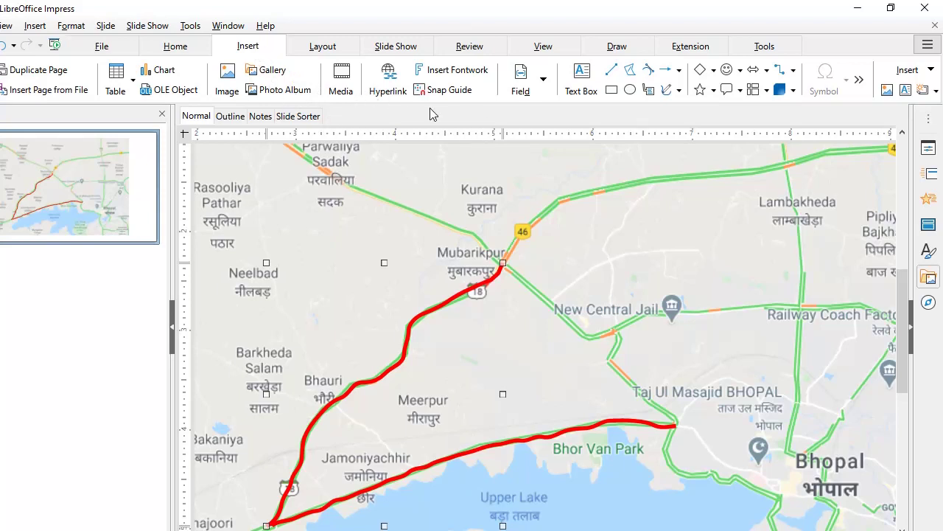
{"action": "left_click", "coordinate": [679, 90]}
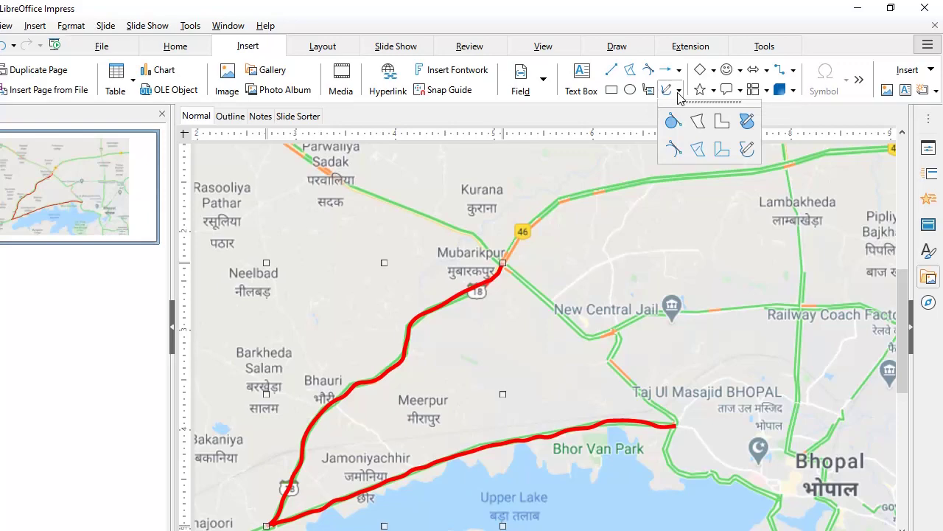
{"action": "left_click", "coordinate": [747, 150]}
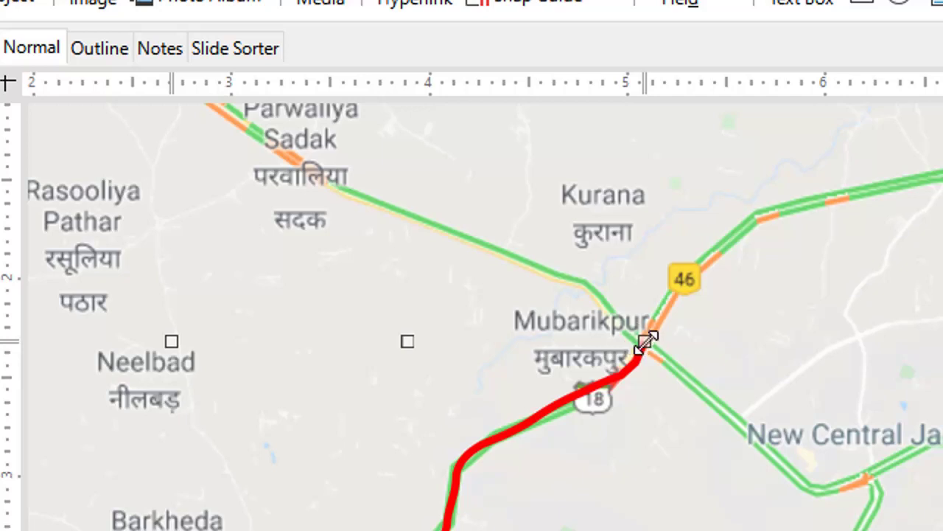
{"action": "mouse_move", "coordinate": [648, 346]}
{"action": "left_mouse_down"}
{"action": "mouse_move", "coordinate": [584, 280]}
{"action": "mouse_move", "coordinate": [368, 206]}
{"action": "mouse_move", "coordinate": [261, 140]}
{"action": "left_mouse_up"}
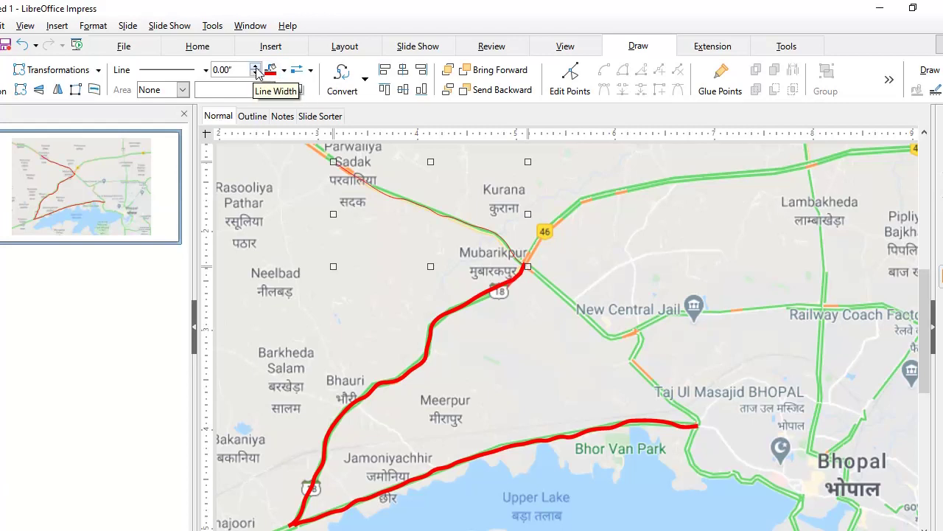
Widen the Parwaliya Sadak line to 0.04", then select the lower lake-shore route.
{"action": "left_click", "coordinate": [255, 67]}
{"action": "left_click", "coordinate": [255, 66]}
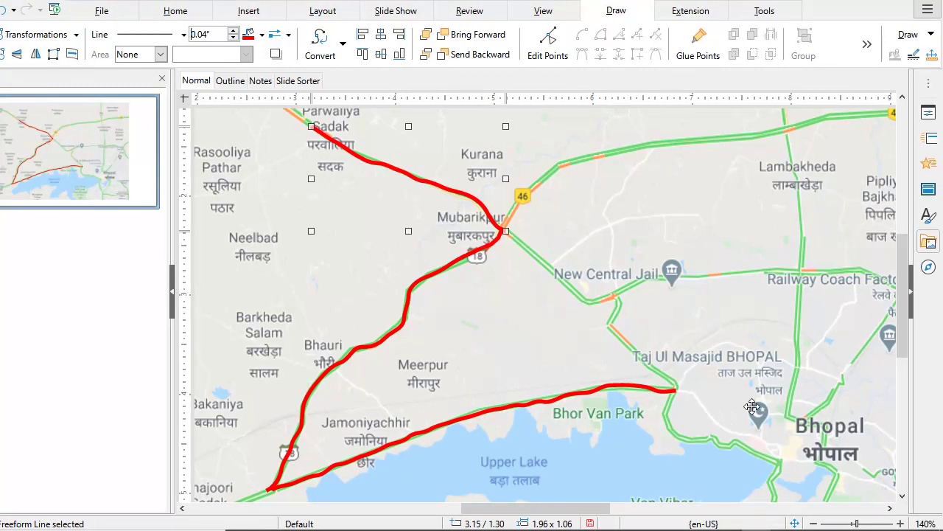
{"action": "left_click", "coordinate": [633, 385]}
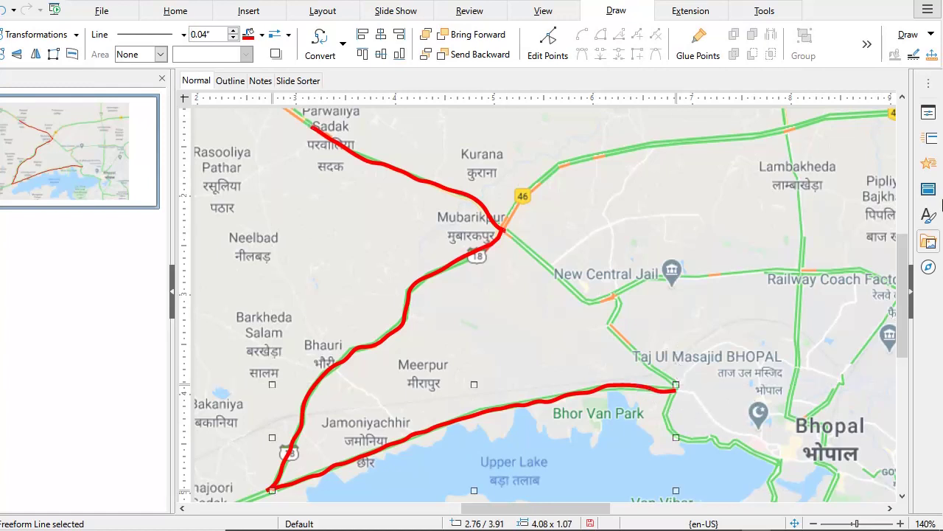
Give the lake-shore route (Freeform Line 1) an Entrance: Appear animation in the Animation deck.
{"action": "left_click", "coordinate": [929, 165]}
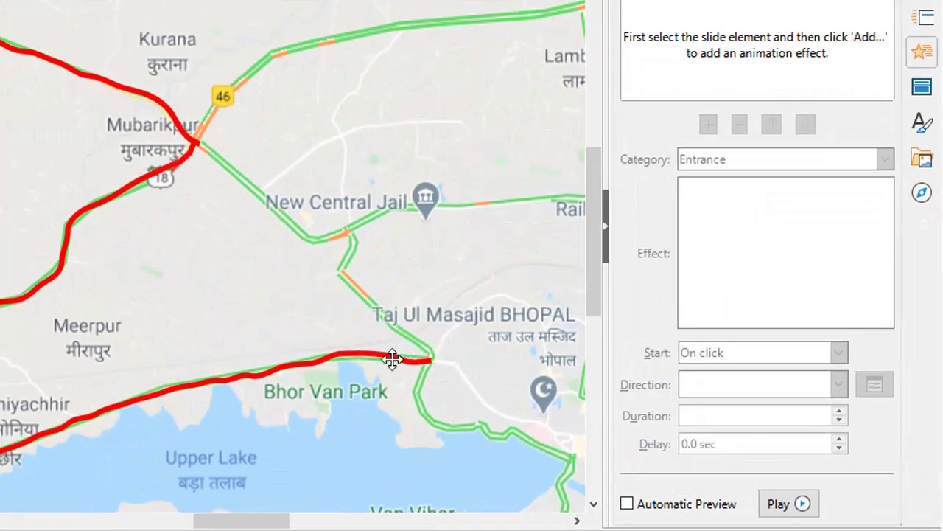
{"action": "left_click", "coordinate": [538, 388]}
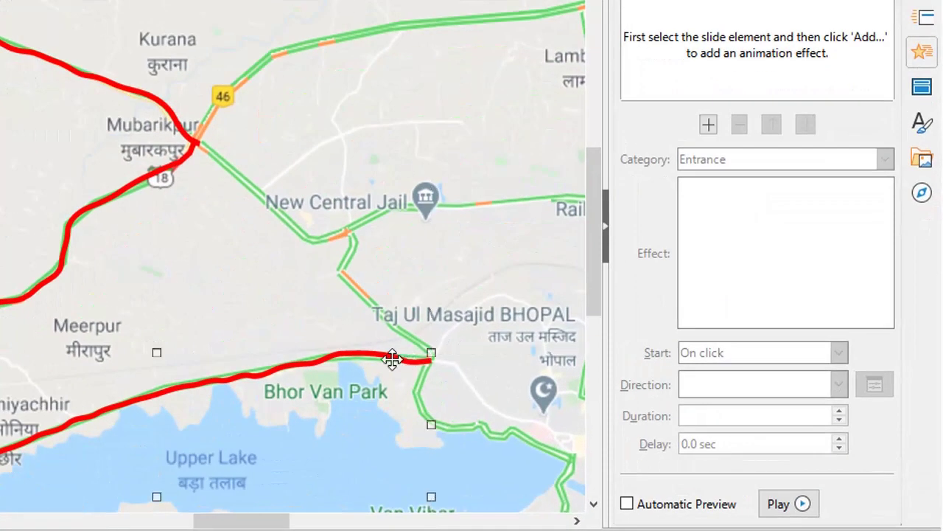
{"action": "left_click", "coordinate": [709, 125]}
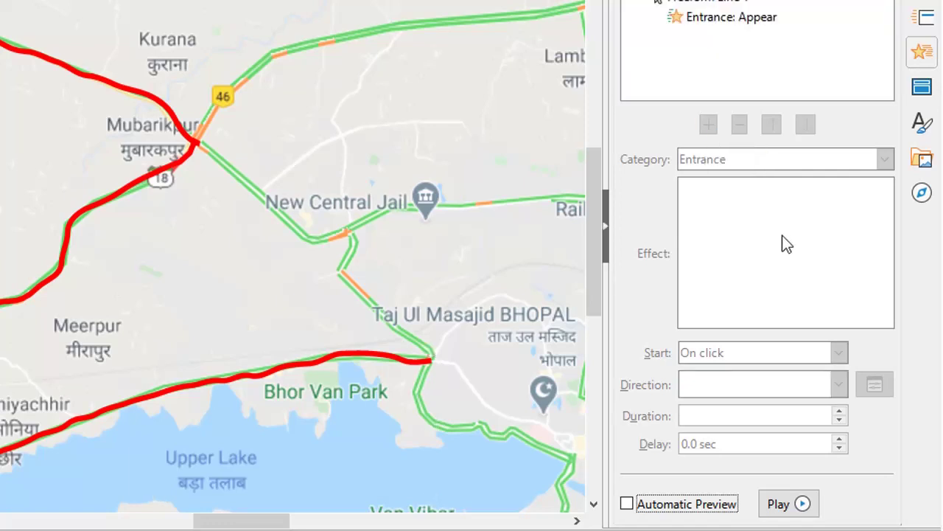
{"action": "left_click", "coordinate": [737, 23]}
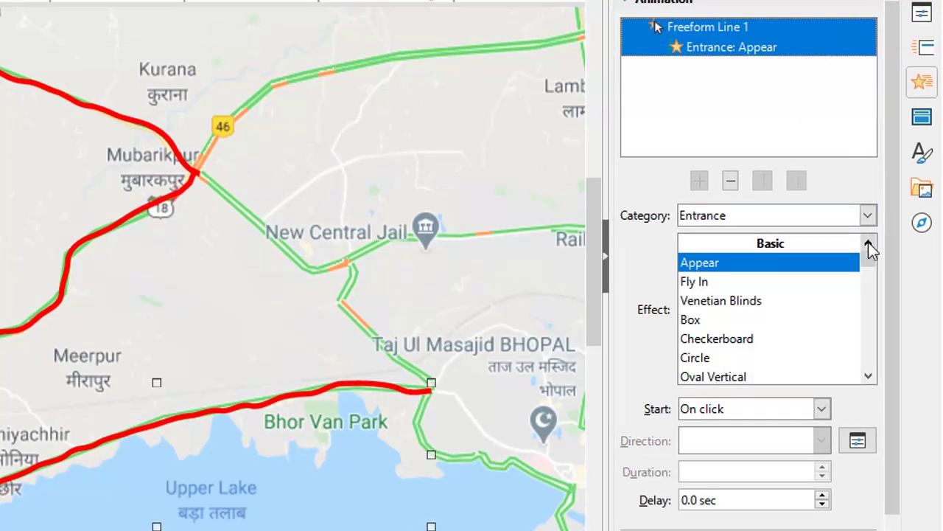
Change the lake-shore route's entrance effect to Wipe, from bottom, lasting 0.50 sec.
{"action": "left_click_drag", "start_coordinate": [868, 264], "coordinate": [868, 299]}
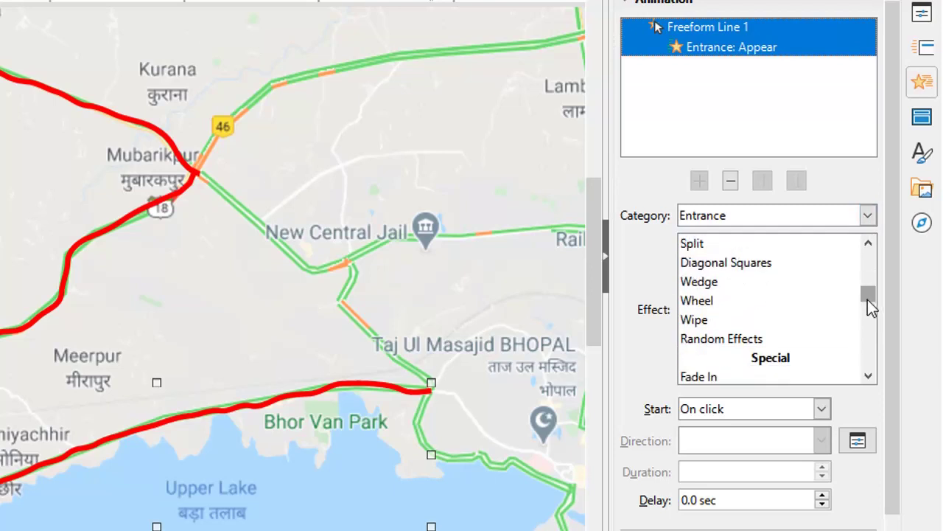
{"action": "left_click", "coordinate": [688, 325]}
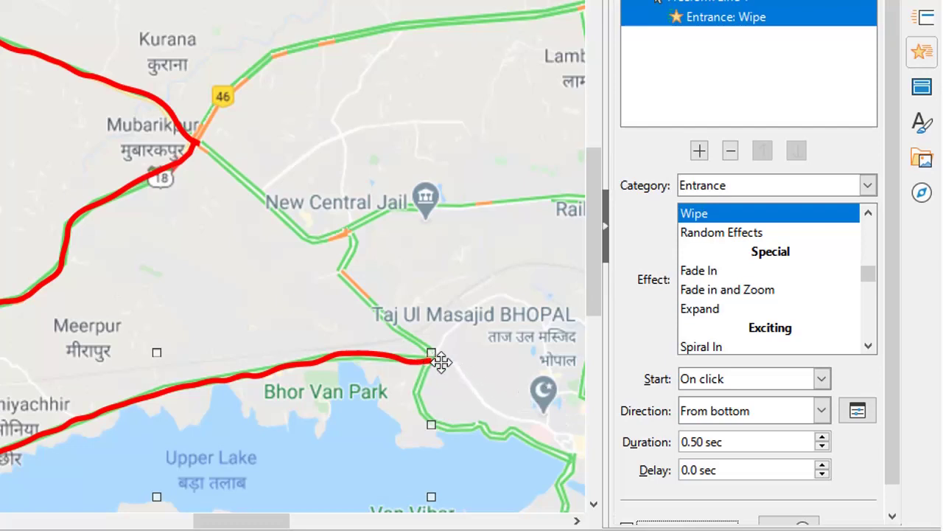
{"action": "left_click_drag", "start_coordinate": [259, 523], "coordinate": [245, 524]}
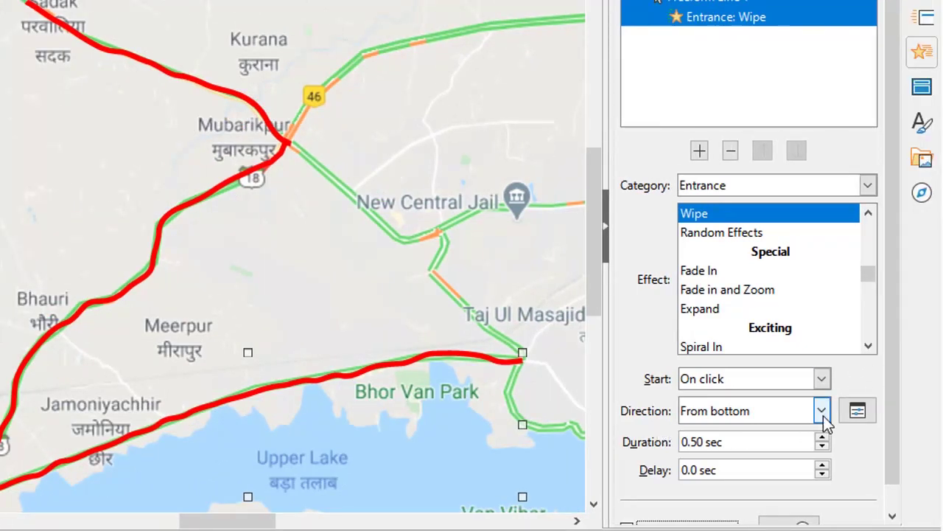
Make the lake-shore route's Wipe come from the right and last 7.00 sec.
{"action": "left_click", "coordinate": [823, 416]}
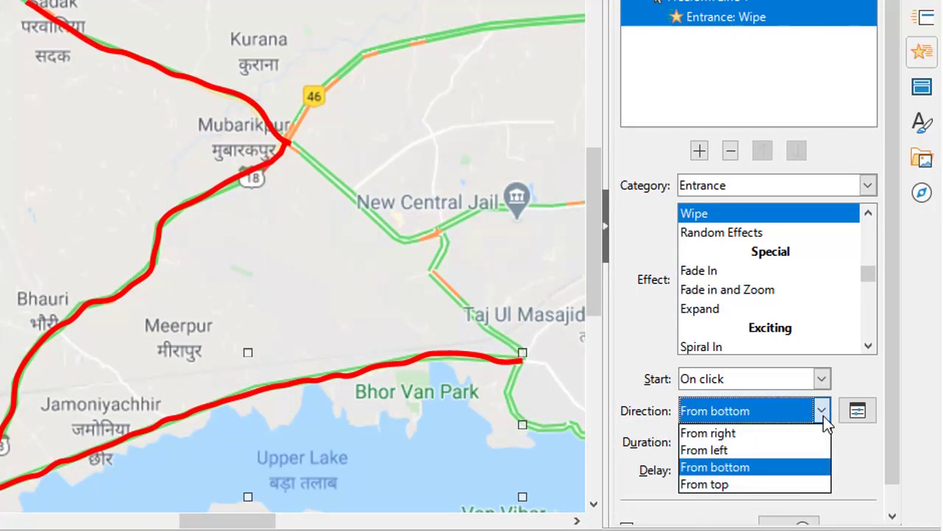
{"action": "left_click", "coordinate": [780, 435]}
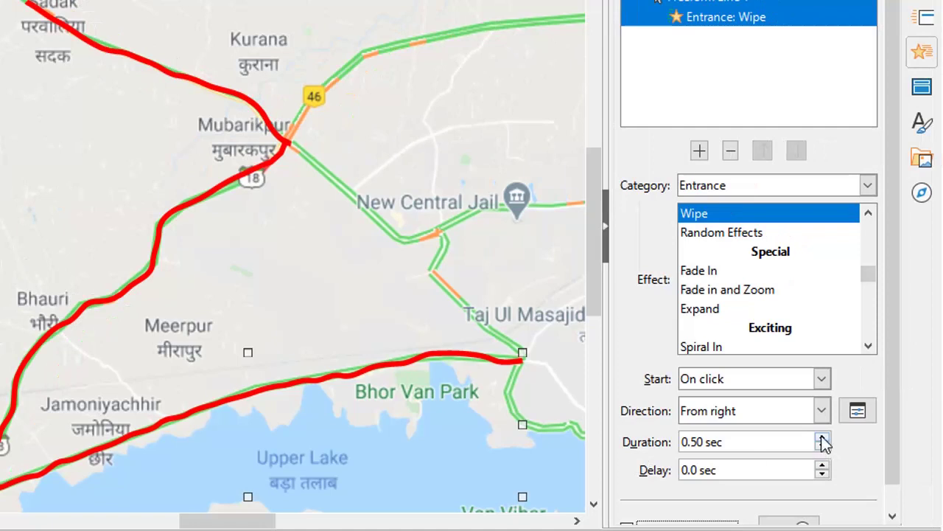
{"action": "left_click", "coordinate": [822, 438]}
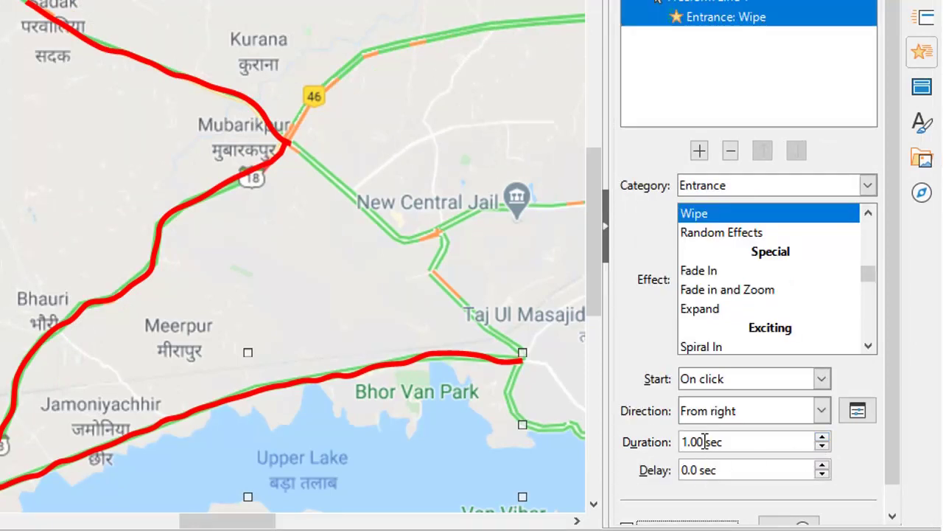
{"action": "left_click_drag", "start_coordinate": [688, 442], "coordinate": [683, 442]}
Set the lake-shore route's Wipe to start after the previous effect.
{"action": "left_click", "coordinate": [822, 379]}
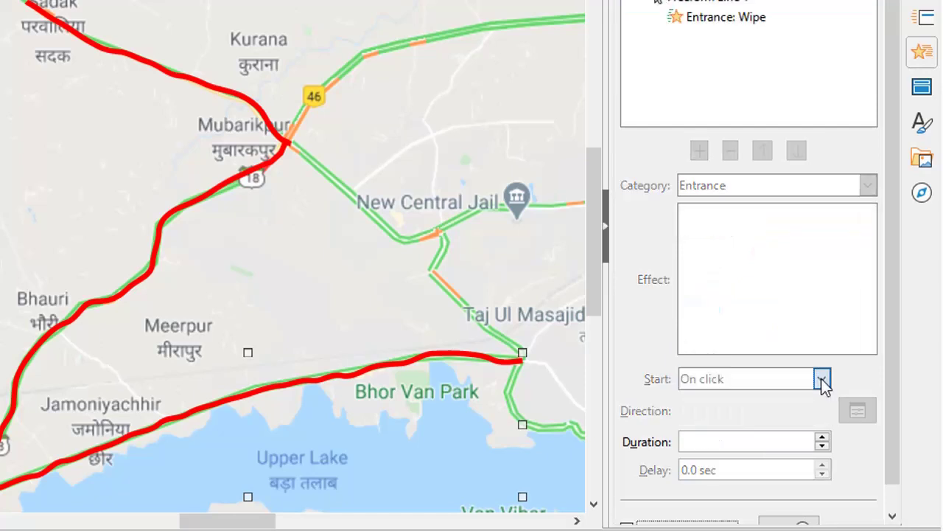
{"action": "left_click", "coordinate": [822, 380]}
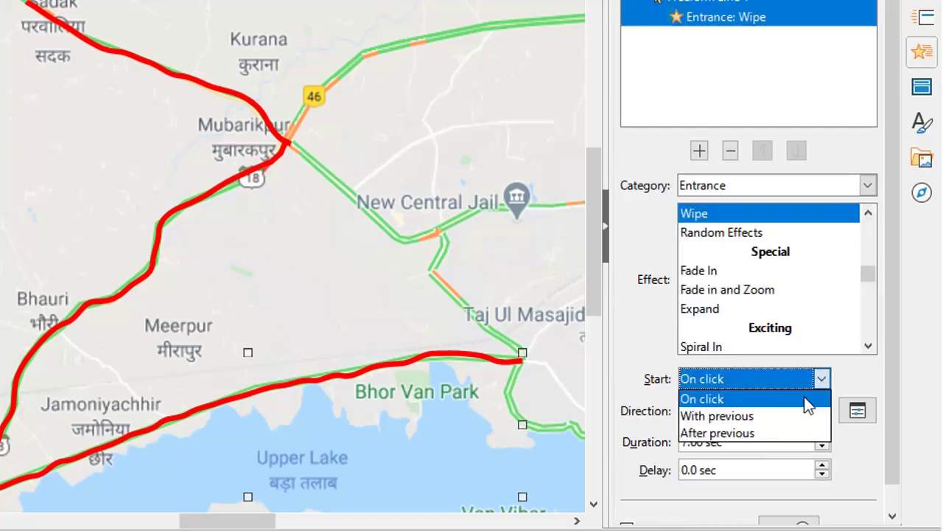
{"action": "left_click", "coordinate": [770, 432]}
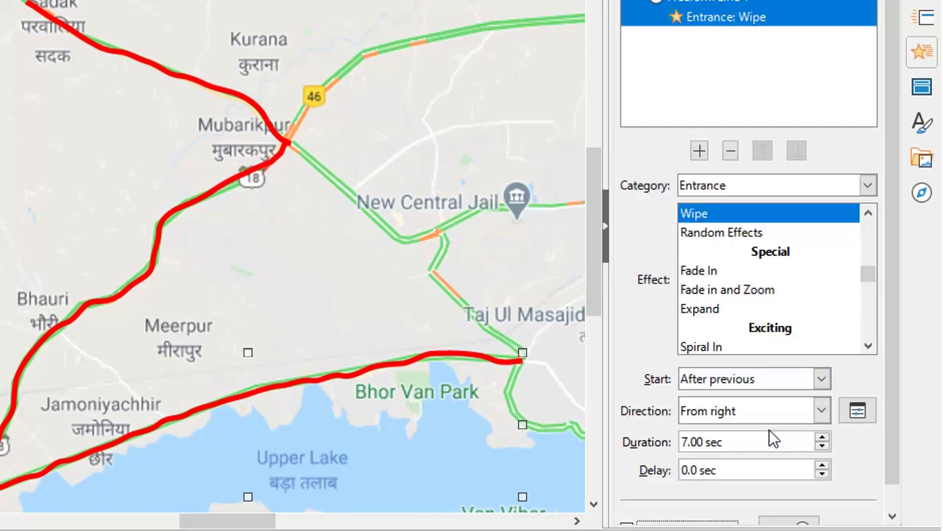
Raise the Wipe's delay to 2.0 sec and close the animation settings.
{"action": "left_click", "coordinate": [823, 466]}
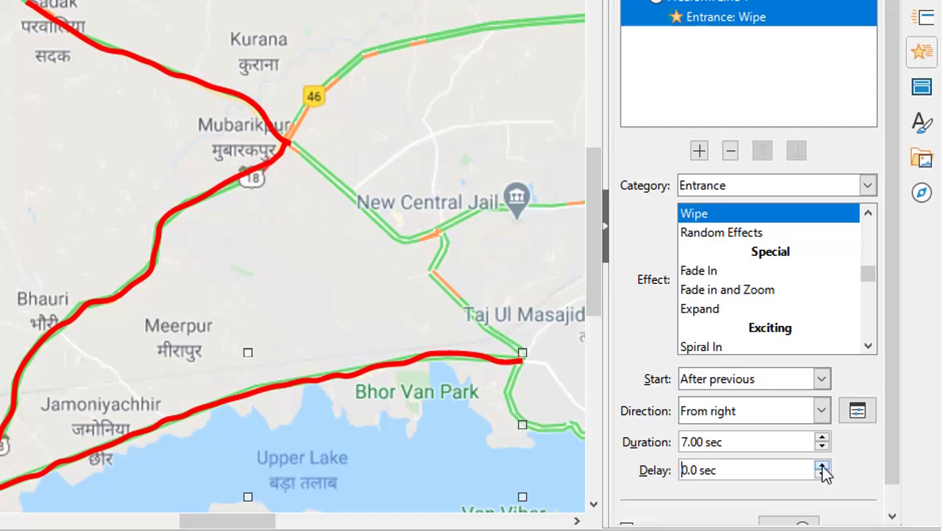
{"action": "left_click", "coordinate": [823, 466]}
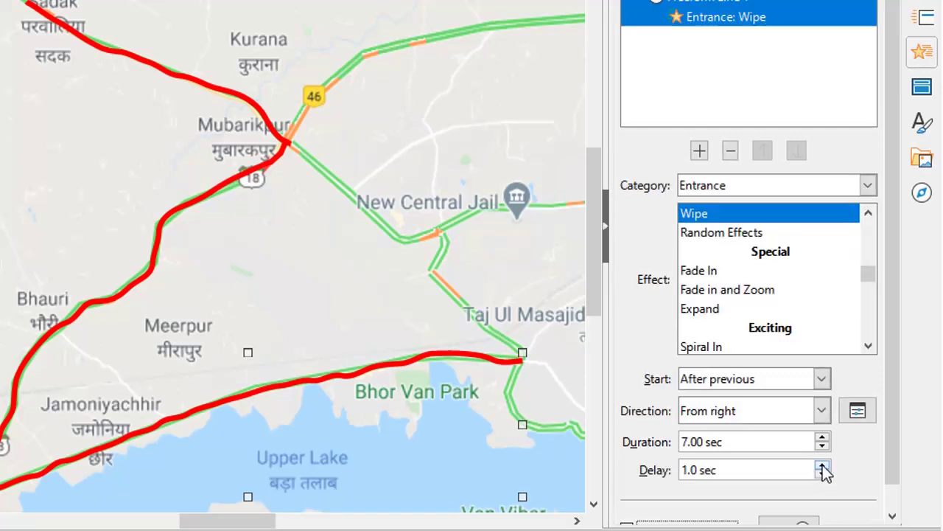
{"action": "left_click", "coordinate": [822, 466]}
{"action": "left_click", "coordinate": [823, 465]}
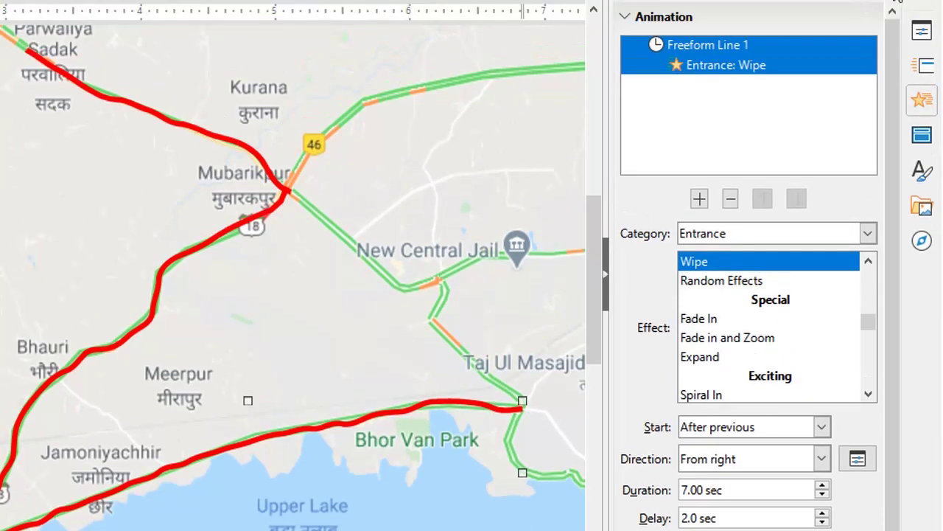
{"action": "left_click", "coordinate": [893, 9]}
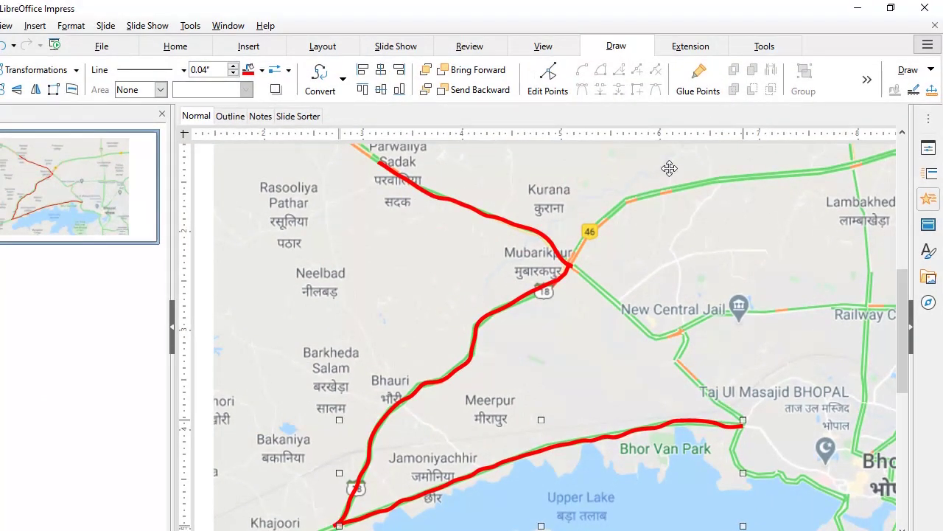
{"action": "left_click", "coordinate": [582, 188]}
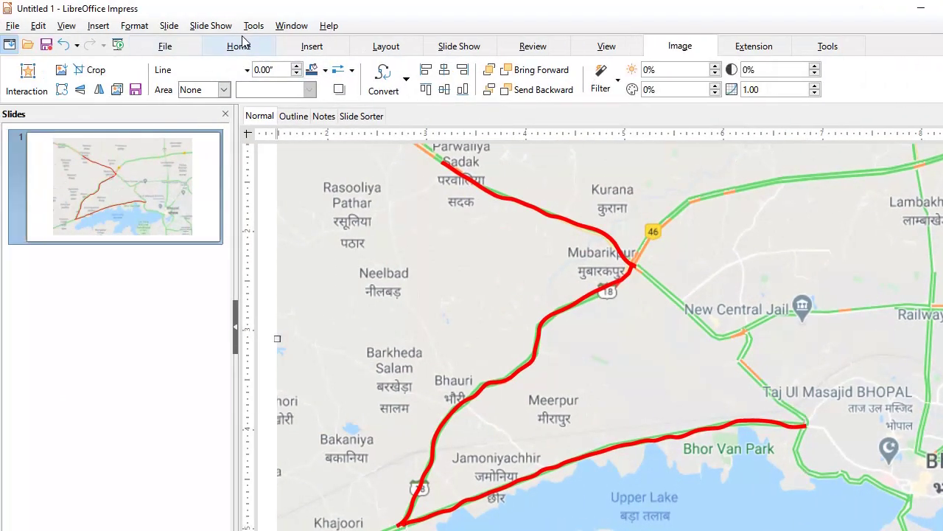
{"action": "left_click", "coordinate": [239, 45]}
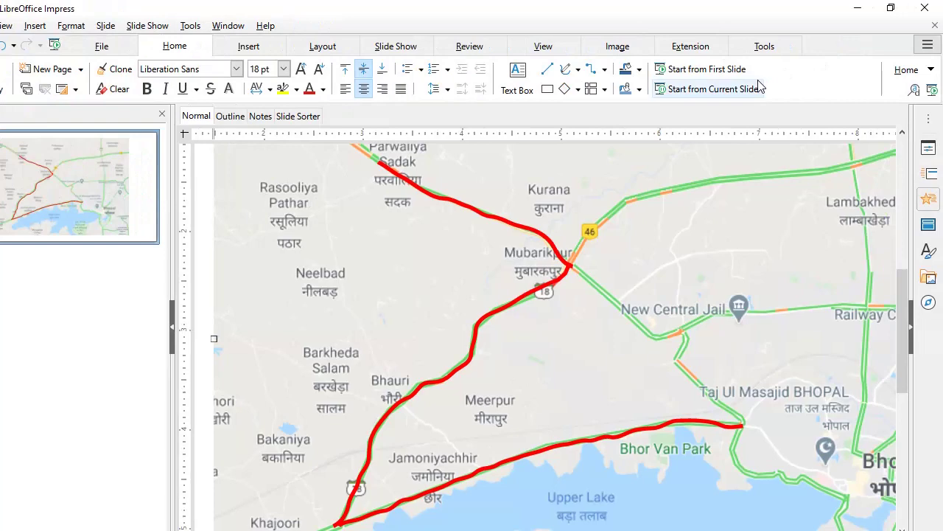
{"action": "left_click", "coordinate": [719, 92]}
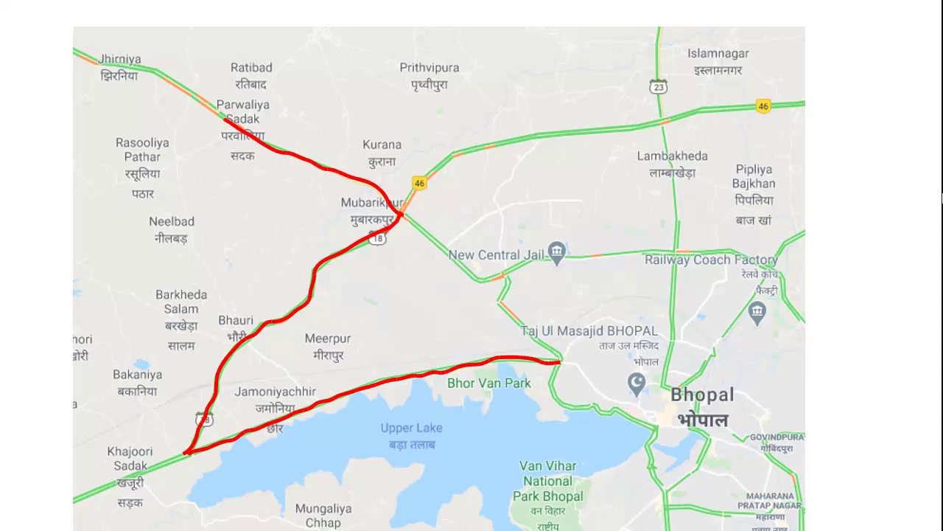
{"action": "key", "text": "Escape"}
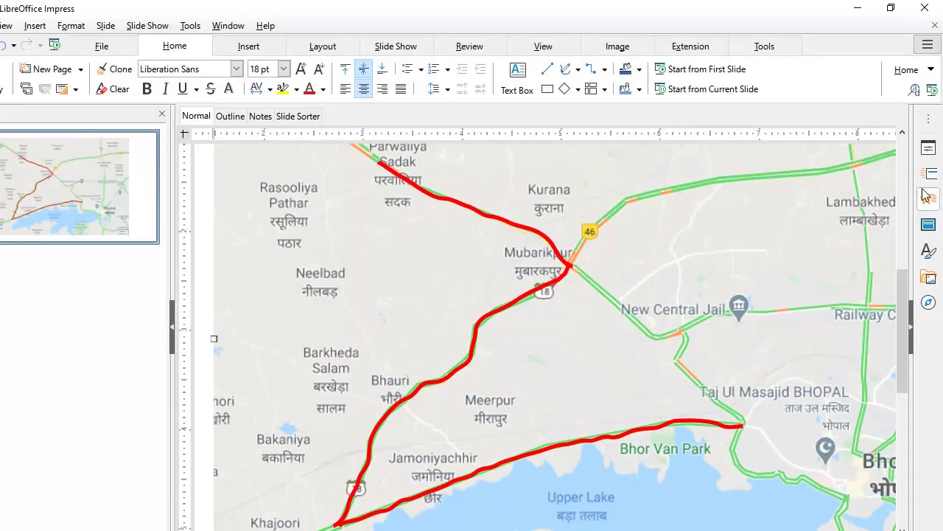
Add an entrance animation to the highway 18 route, starting after the previous effect.
{"action": "left_click", "coordinate": [928, 197]}
{"action": "left_click", "coordinate": [764, 271]}
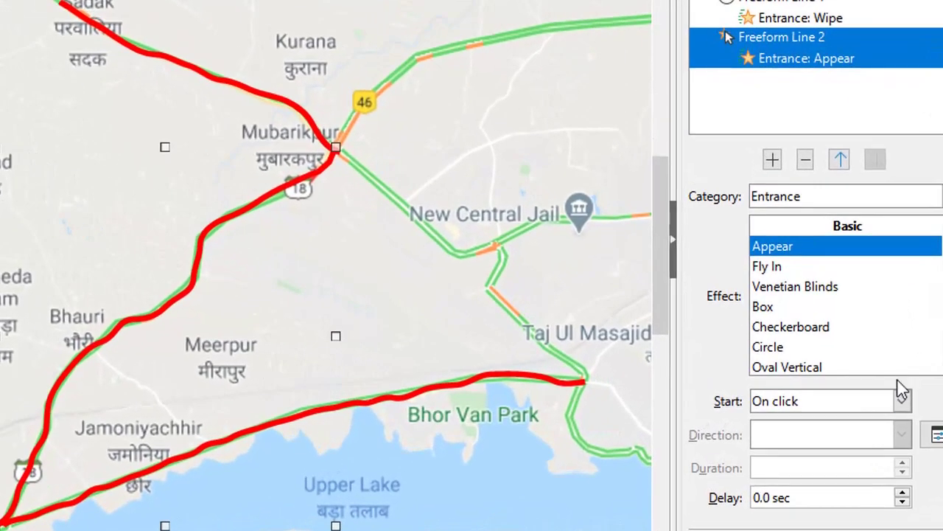
{"action": "left_click", "coordinate": [902, 404]}
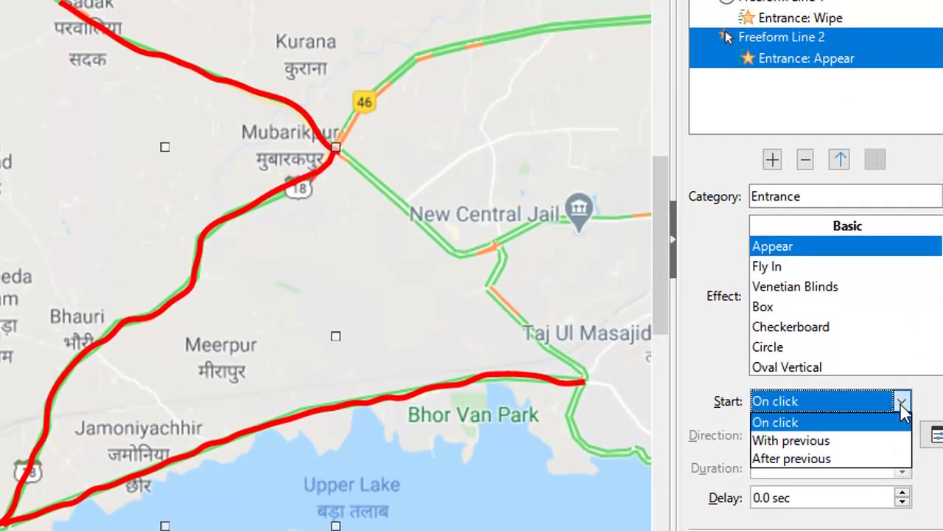
{"action": "left_click", "coordinate": [850, 459]}
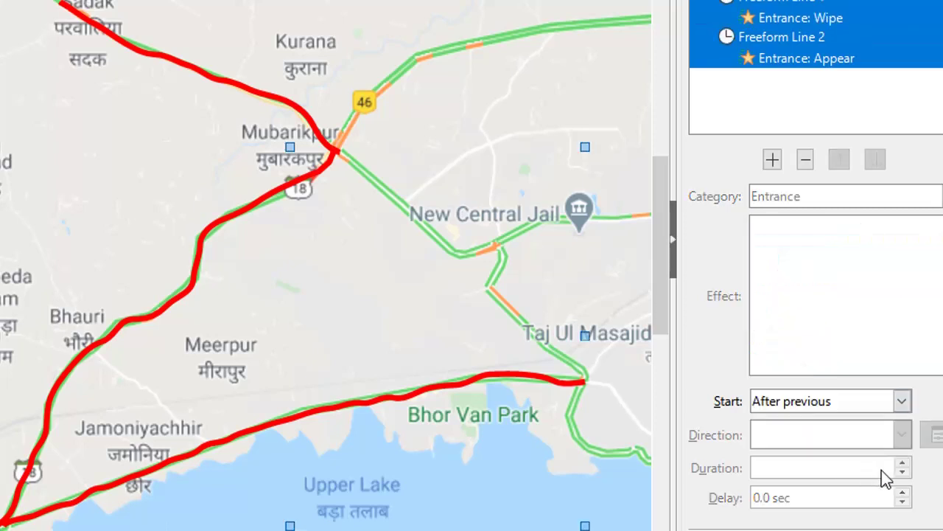
Change Freeform Line 2's effect to Wipe with a 9.00 sec duration.
{"action": "left_click", "coordinate": [810, 56]}
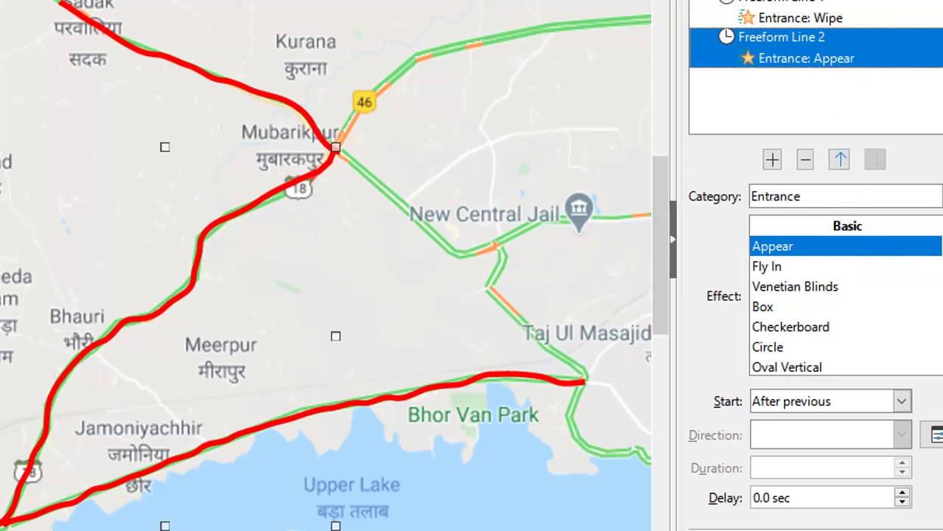
{"action": "scroll", "coordinate": [846, 295], "scroll_direction": "down", "scroll_amount": 5}
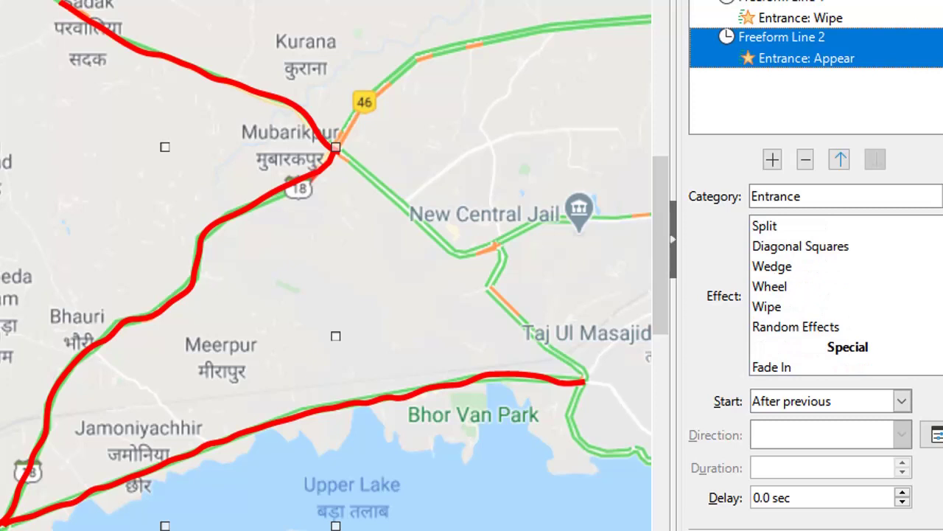
{"action": "left_click", "coordinate": [783, 308]}
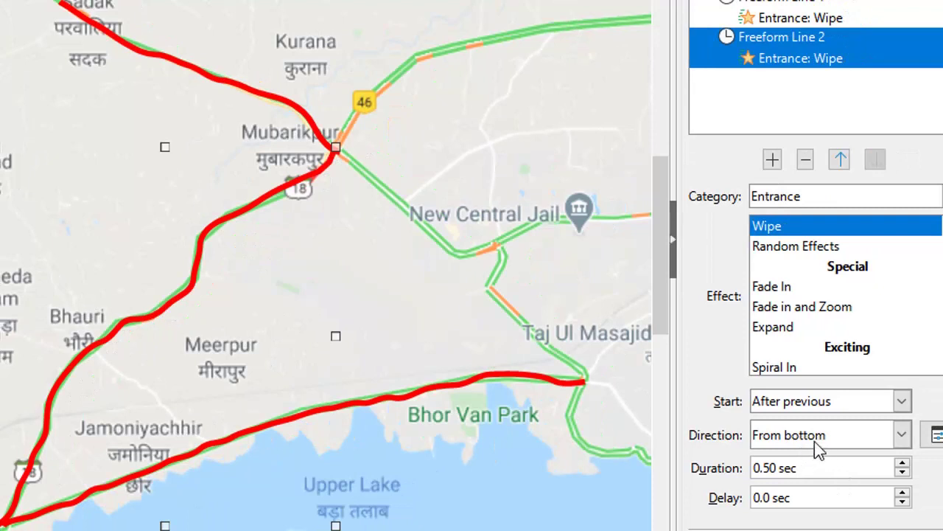
{"action": "left_click", "coordinate": [764, 465]}
{"action": "left_click_drag", "start_coordinate": [763, 466], "coordinate": [753, 466]}
{"action": "type", "text": "8"}
{"action": "left_click", "coordinate": [903, 463]}
Raise Freeform Line 2's Wipe delay to 2.0 sec.
{"action": "left_click", "coordinate": [903, 493]}
{"action": "left_click", "coordinate": [903, 492]}
{"action": "left_click", "coordinate": [903, 492]}
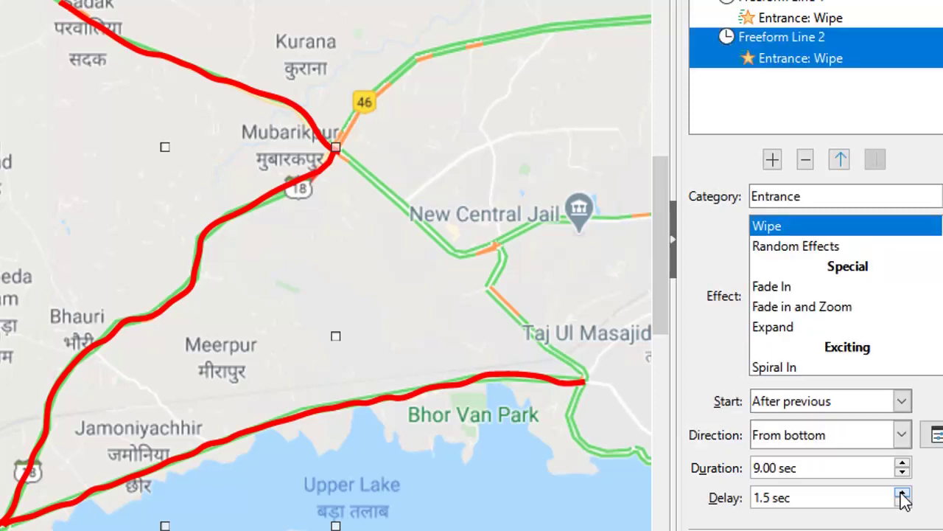
{"action": "left_click", "coordinate": [903, 492]}
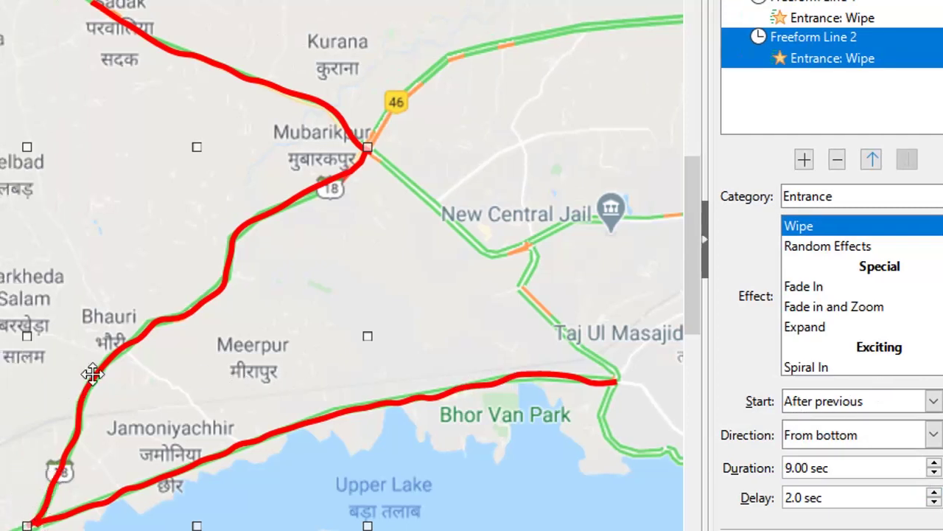
{"action": "left_click", "coordinate": [329, 104]}
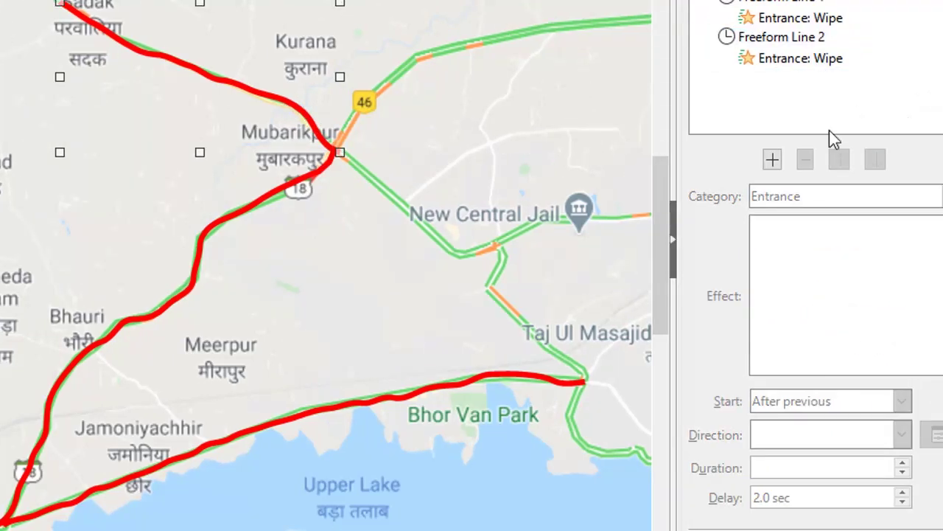
Give the third route a Wipe entrance effect that starts after the previous one.
{"action": "left_click", "coordinate": [772, 159]}
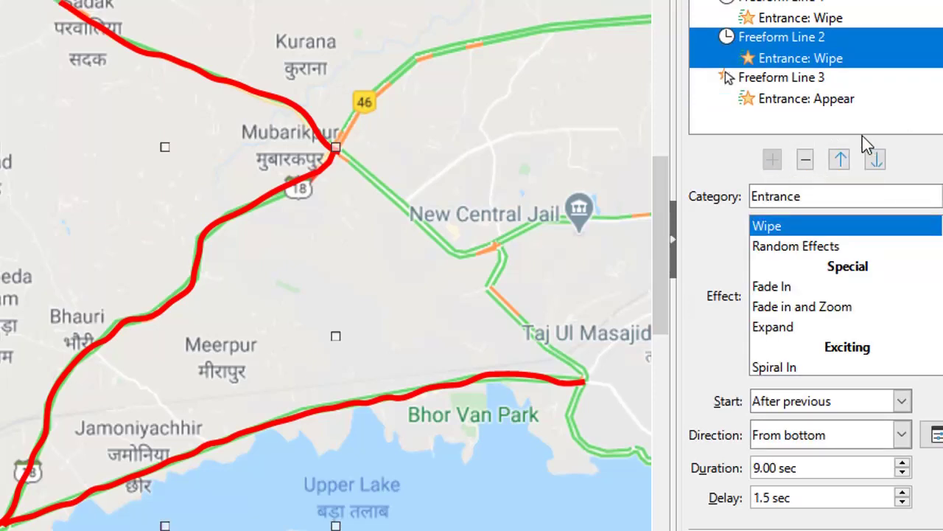
{"action": "left_click", "coordinate": [824, 95]}
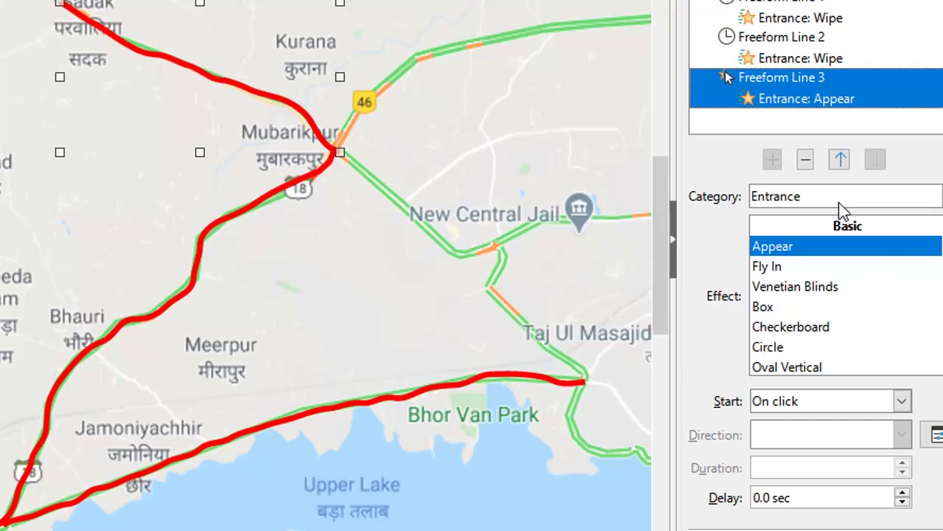
{"action": "scroll", "coordinate": [846, 296], "scroll_direction": "down", "scroll_amount": 4}
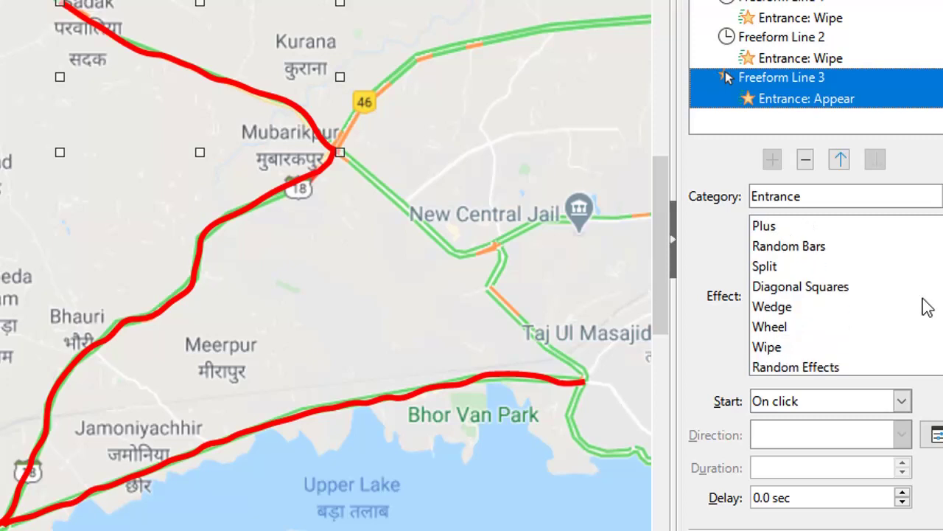
{"action": "left_click", "coordinate": [768, 351]}
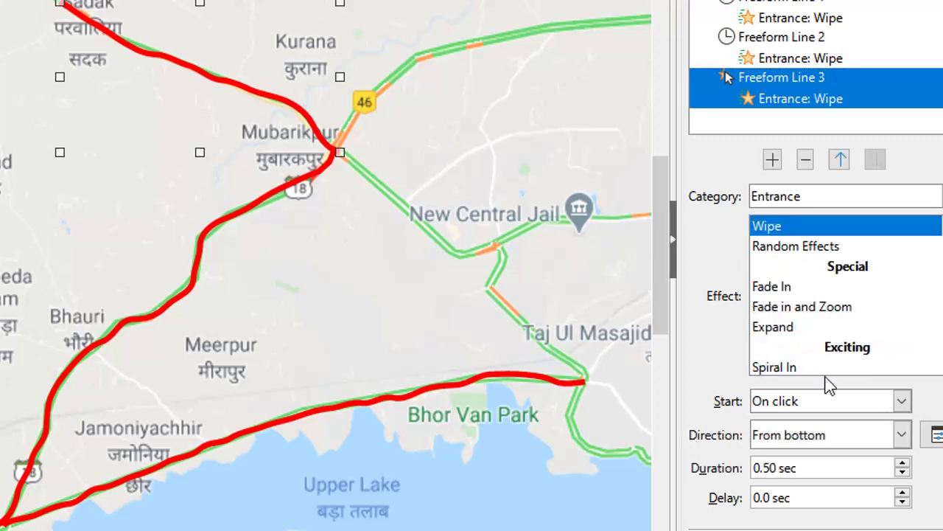
{"action": "left_click", "coordinate": [901, 401]}
{"action": "left_click", "coordinate": [822, 460]}
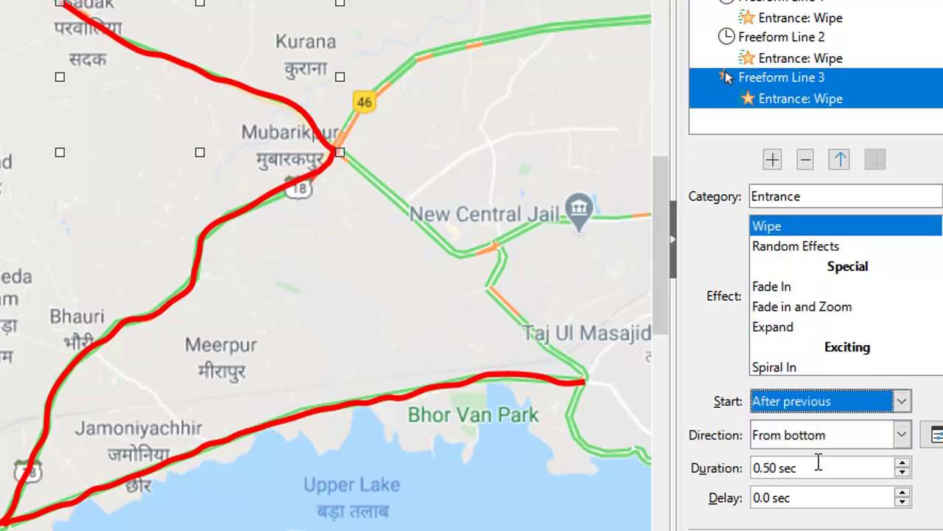
Set the third route's Wipe duration to 9.00 sec and delay to 2.0 sec.
{"action": "double_click", "coordinate": [760, 474]}
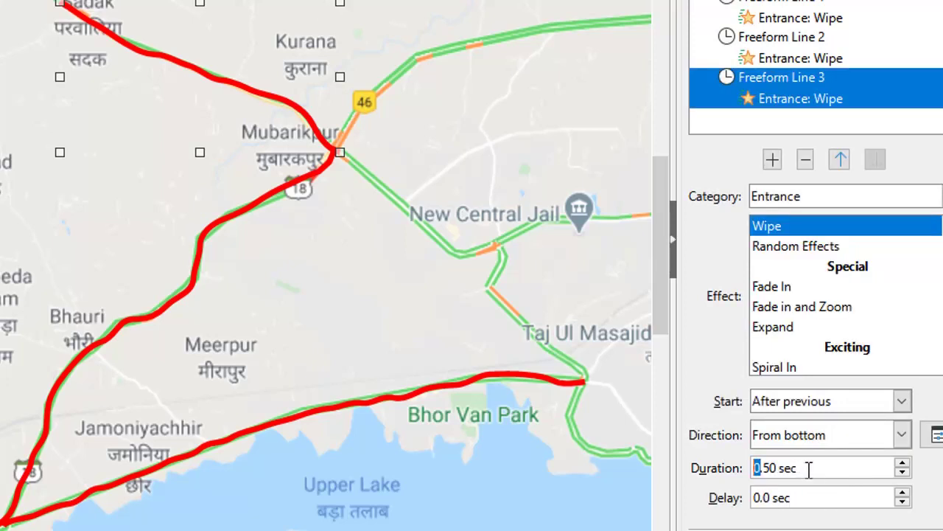
{"action": "type", "text": "8"}
{"action": "left_click", "coordinate": [903, 463]}
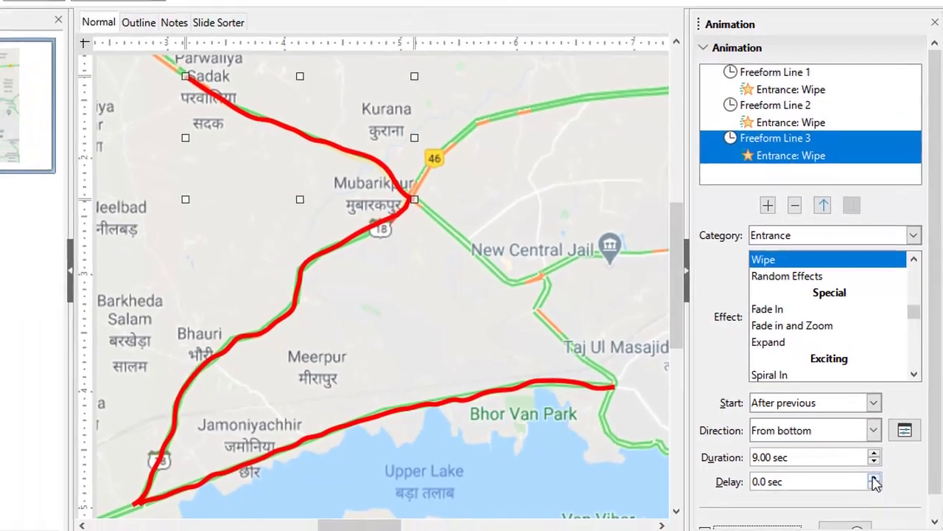
{"action": "left_click", "coordinate": [874, 478]}
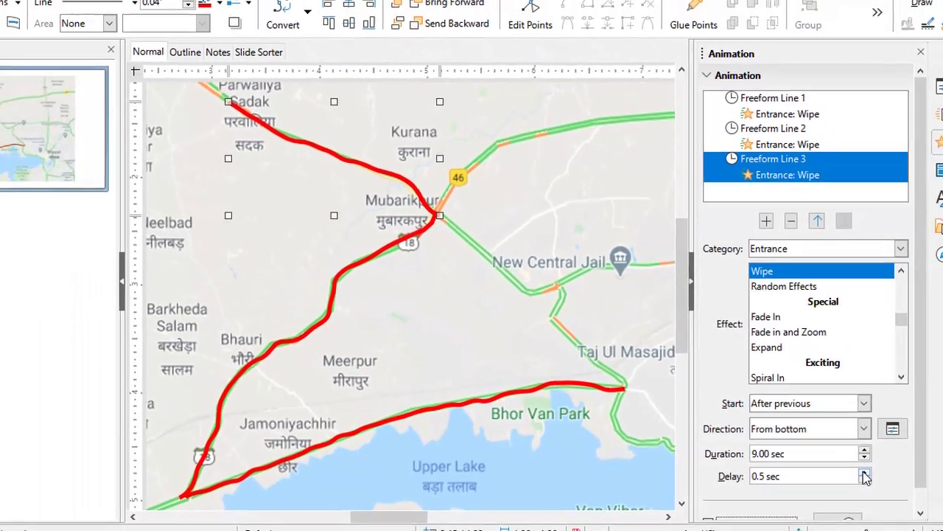
{"action": "left_click", "coordinate": [874, 477]}
{"action": "left_click", "coordinate": [875, 477]}
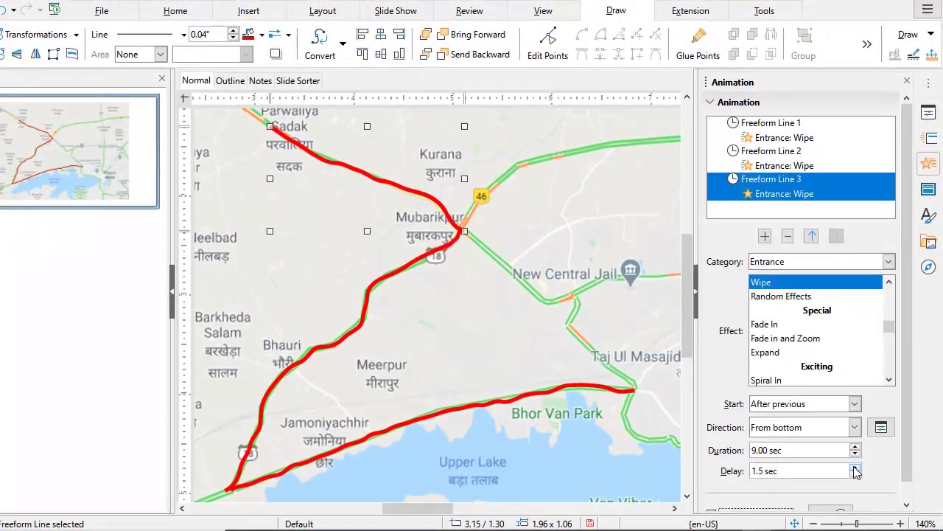
{"action": "left_click", "coordinate": [855, 467]}
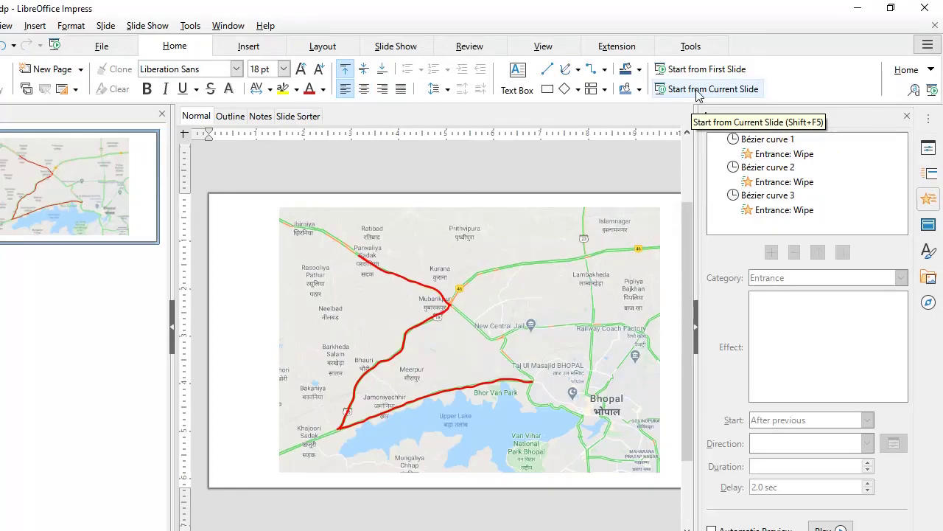
Preview the map slide's route animations as a slide show from the current slide.
{"action": "left_click", "coordinate": [697, 91]}
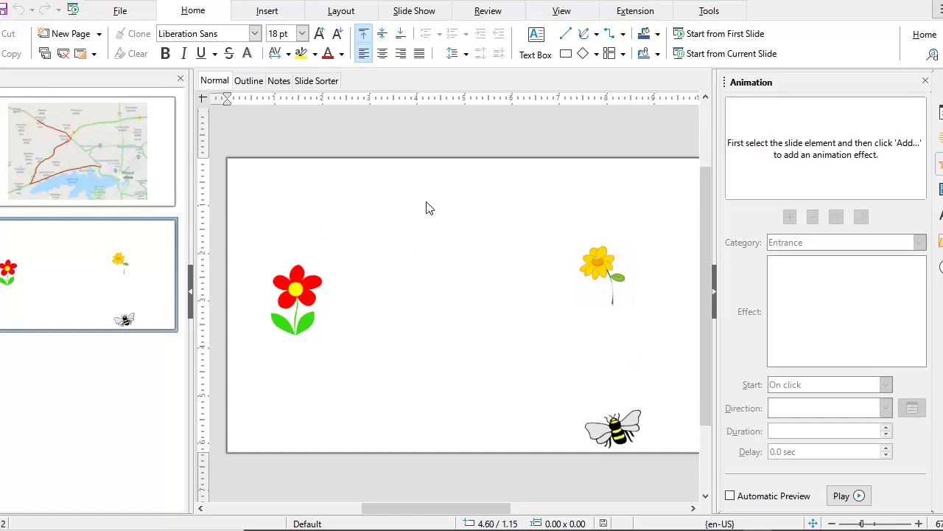
Move the bee just below the slide's bottom edge and give it an Appear entrance effect.
{"action": "left_click", "coordinate": [616, 428]}
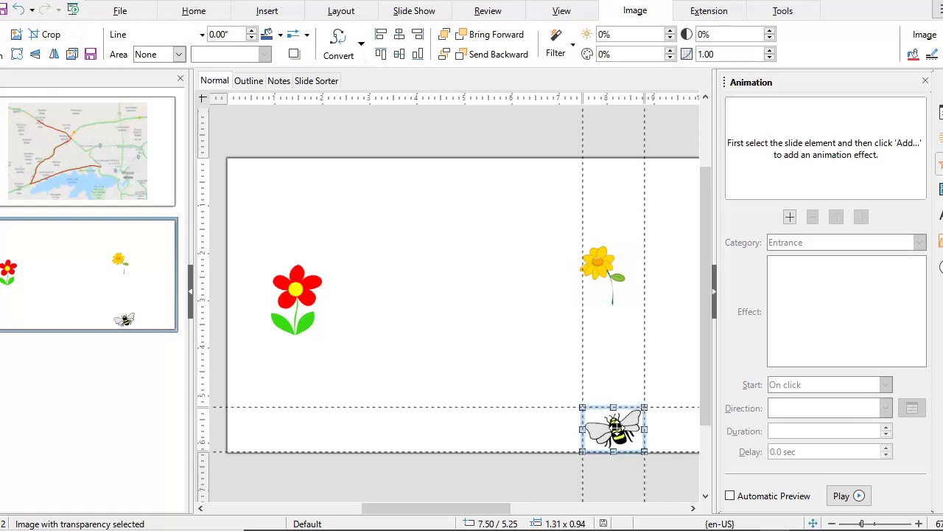
{"action": "left_click_drag", "start_coordinate": [616, 427], "coordinate": [620, 480]}
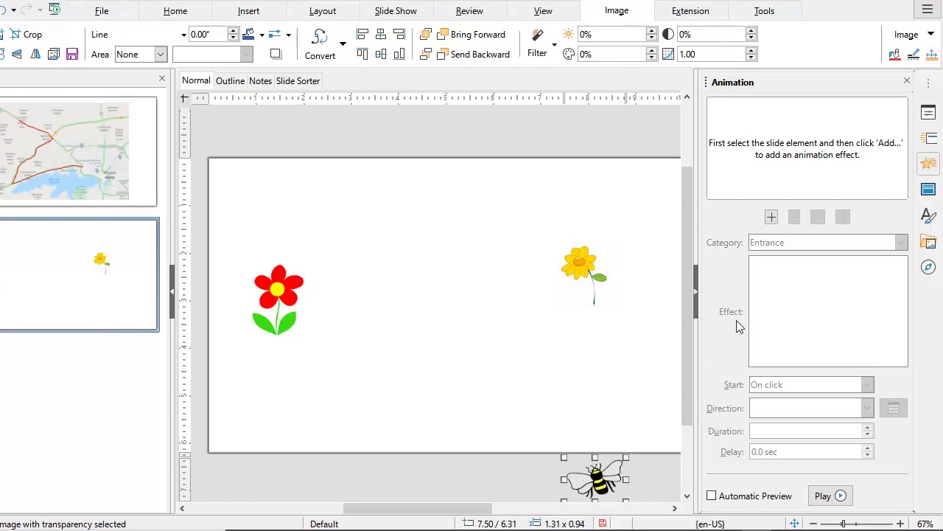
{"action": "left_click", "coordinate": [771, 218]}
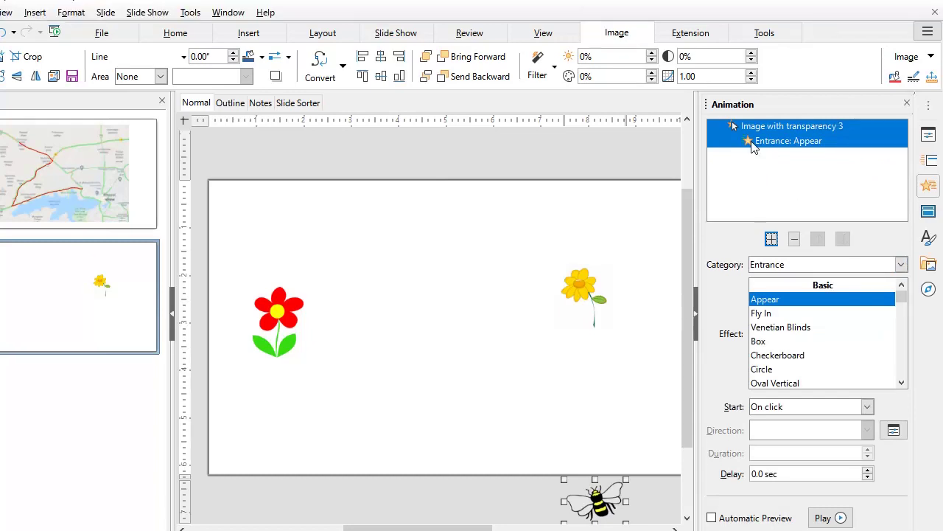
Switch the bee's effect to a Freeform Line motion path from the Motion Paths category.
{"action": "left_click", "coordinate": [900, 264]}
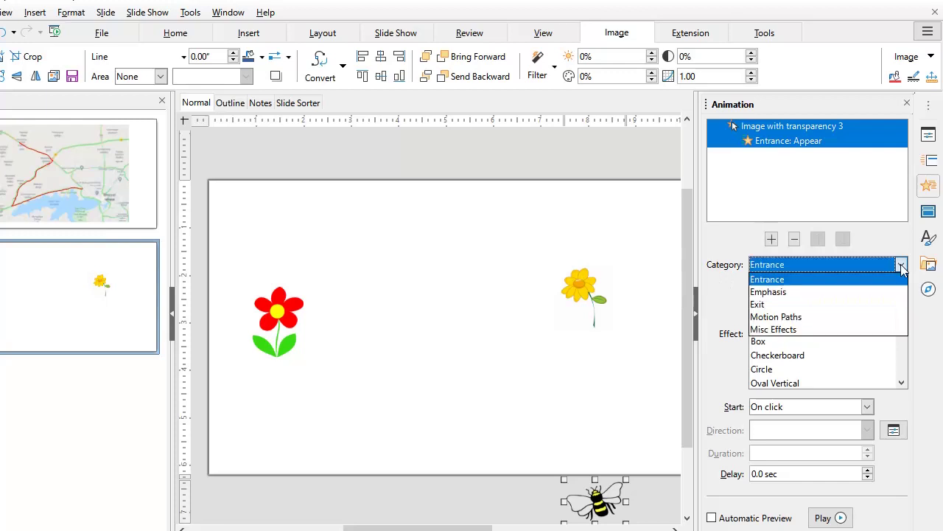
{"action": "left_click", "coordinate": [816, 317]}
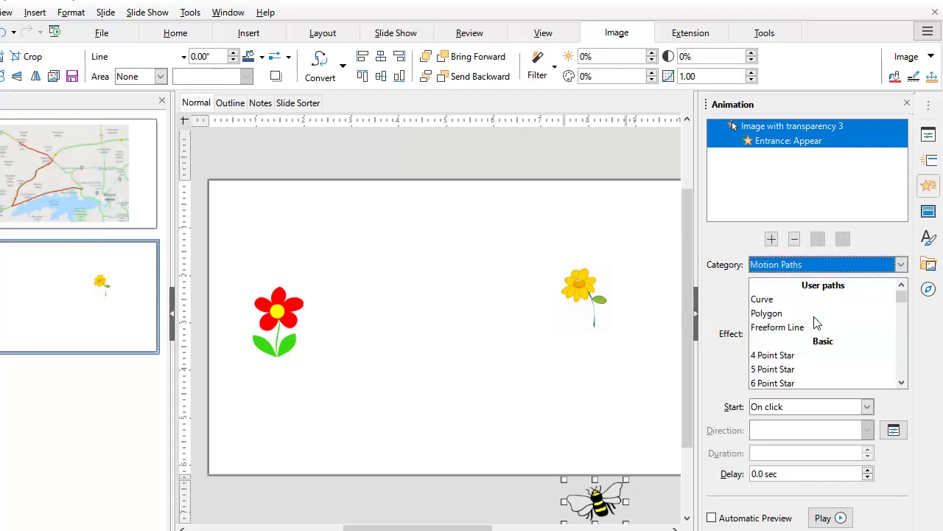
{"action": "left_click", "coordinate": [778, 328]}
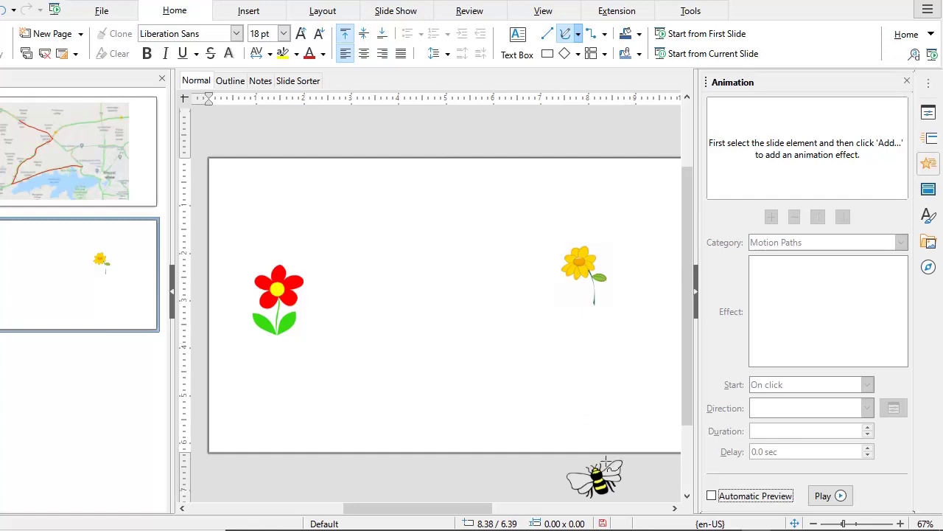
Draw the bee's flight path from below the slide, winding around both flowers and off the top.
{"action": "mouse_move", "coordinate": [606, 461]}
{"action": "left_mouse_down"}
{"action": "mouse_move", "coordinate": [596, 442]}
{"action": "mouse_move", "coordinate": [621, 415]}
{"action": "mouse_move", "coordinate": [584, 384]}
{"action": "mouse_move", "coordinate": [615, 387]}
{"action": "mouse_move", "coordinate": [594, 360]}
{"action": "mouse_move", "coordinate": [558, 363]}
{"action": "mouse_move", "coordinate": [586, 342]}
{"action": "mouse_move", "coordinate": [641, 348]}
{"action": "mouse_move", "coordinate": [594, 313]}
{"action": "mouse_move", "coordinate": [628, 296]}
{"action": "mouse_move", "coordinate": [618, 222]}
{"action": "mouse_move", "coordinate": [576, 213]}
{"action": "mouse_move", "coordinate": [549, 269]}
{"action": "mouse_move", "coordinate": [597, 280]}
{"action": "mouse_move", "coordinate": [573, 247]}
{"action": "mouse_move", "coordinate": [590, 291]}
{"action": "mouse_move", "coordinate": [588, 226]}
{"action": "mouse_move", "coordinate": [549, 280]}
{"action": "mouse_move", "coordinate": [601, 278]}
{"action": "mouse_move", "coordinate": [508, 252]}
{"action": "mouse_move", "coordinate": [396, 241]}
{"action": "mouse_move", "coordinate": [354, 221]}
{"action": "mouse_move", "coordinate": [399, 288]}
{"action": "mouse_move", "coordinate": [398, 331]}
{"action": "mouse_move", "coordinate": [327, 273]}
{"action": "mouse_move", "coordinate": [278, 281]}
{"action": "mouse_move", "coordinate": [304, 289]}
{"action": "mouse_move", "coordinate": [250, 273]}
{"action": "mouse_move", "coordinate": [302, 294]}
{"action": "mouse_move", "coordinate": [247, 261]}
{"action": "mouse_move", "coordinate": [241, 313]}
{"action": "mouse_move", "coordinate": [315, 334]}
{"action": "mouse_move", "coordinate": [345, 376]}
{"action": "mouse_move", "coordinate": [396, 384]}
{"action": "mouse_move", "coordinate": [396, 361]}
{"action": "mouse_move", "coordinate": [368, 344]}
{"action": "mouse_move", "coordinate": [348, 281]}
{"action": "mouse_move", "coordinate": [295, 213]}
{"action": "mouse_move", "coordinate": [307, 169]}
{"action": "mouse_move", "coordinate": [326, 154]}
{"action": "mouse_move", "coordinate": [417, 119]}
{"action": "mouse_move", "coordinate": [417, 143]}
{"action": "left_mouse_up"}
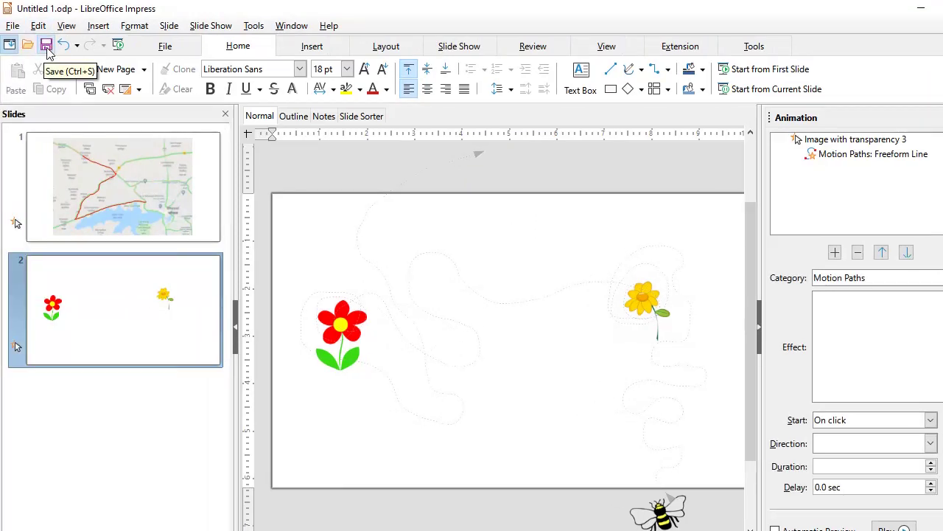
Close and reopen Untitled 1.odp, then select the bee's Freeform Line motion path on slide 2.
{"action": "left_click", "coordinate": [12, 26]}
{"action": "left_click", "coordinate": [62, 113]}
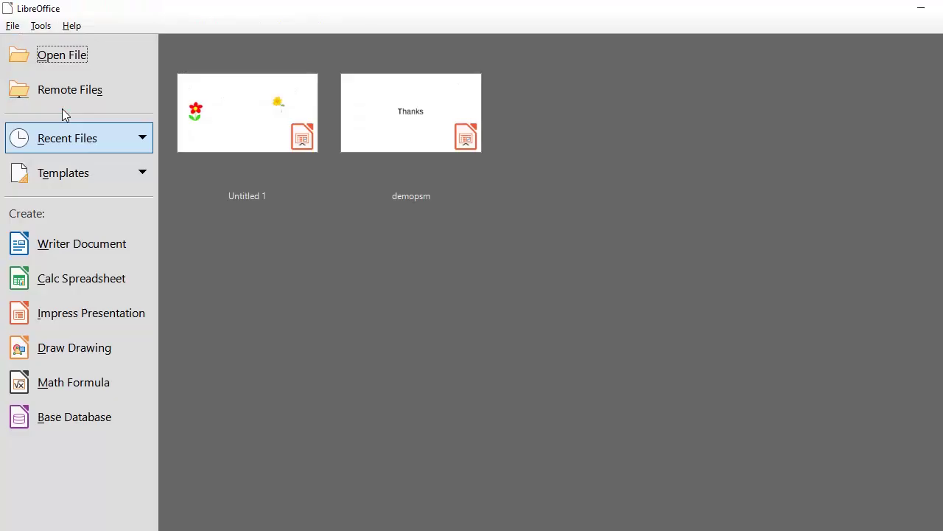
{"action": "left_click", "coordinate": [250, 132]}
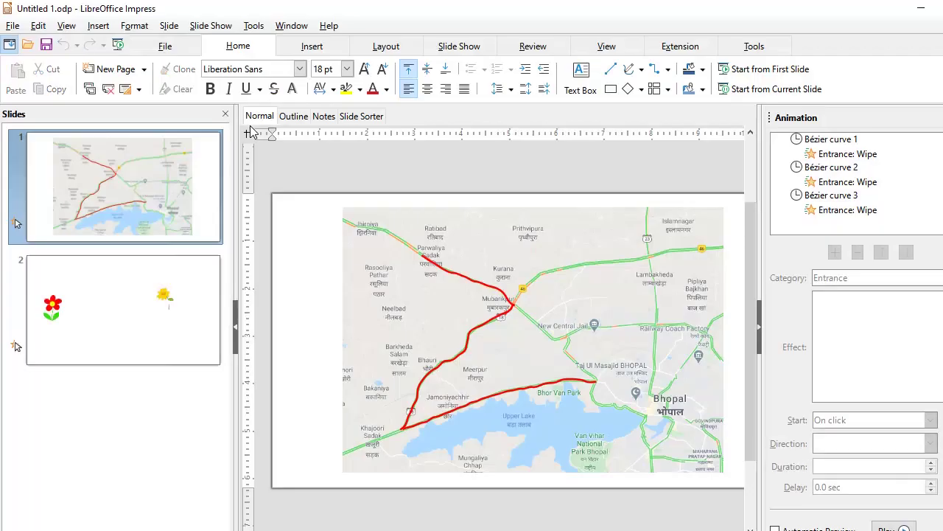
{"action": "left_click", "coordinate": [162, 328]}
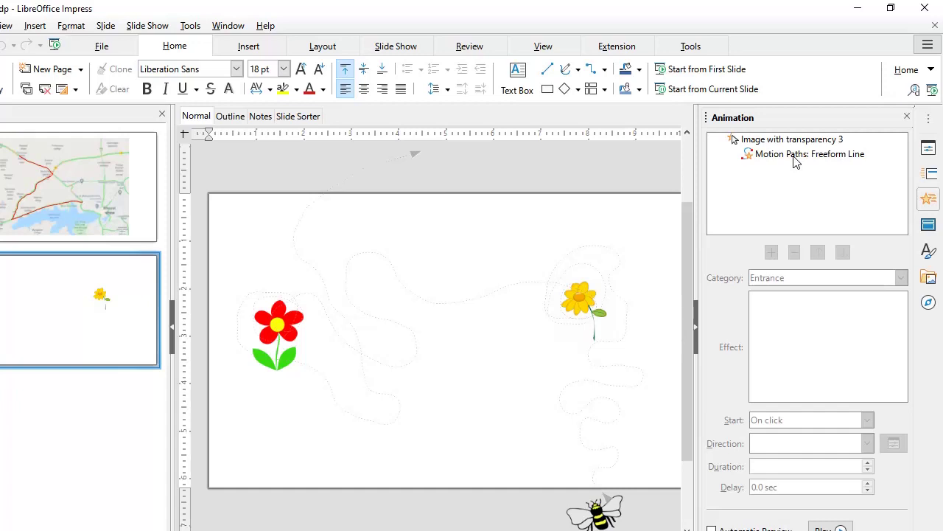
{"action": "left_click", "coordinate": [795, 156]}
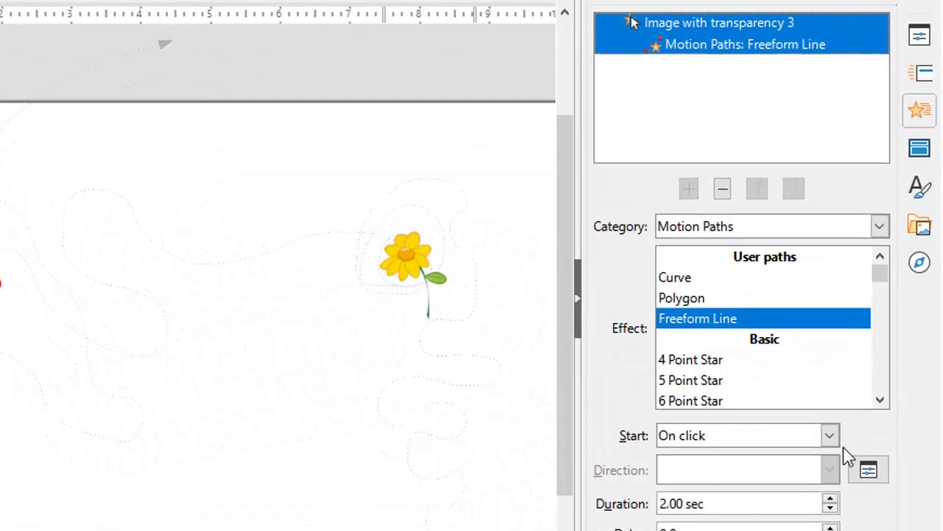
Make the bee's Freeform Line motion path start After previous, with 12.00 sec duration and 2.0 sec delay.
{"action": "left_click", "coordinate": [831, 417]}
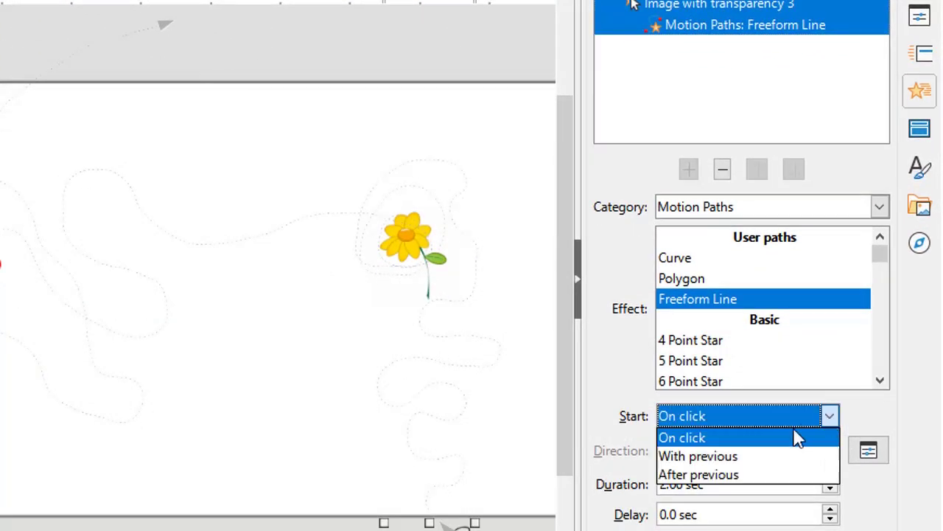
{"action": "left_click", "coordinate": [754, 475]}
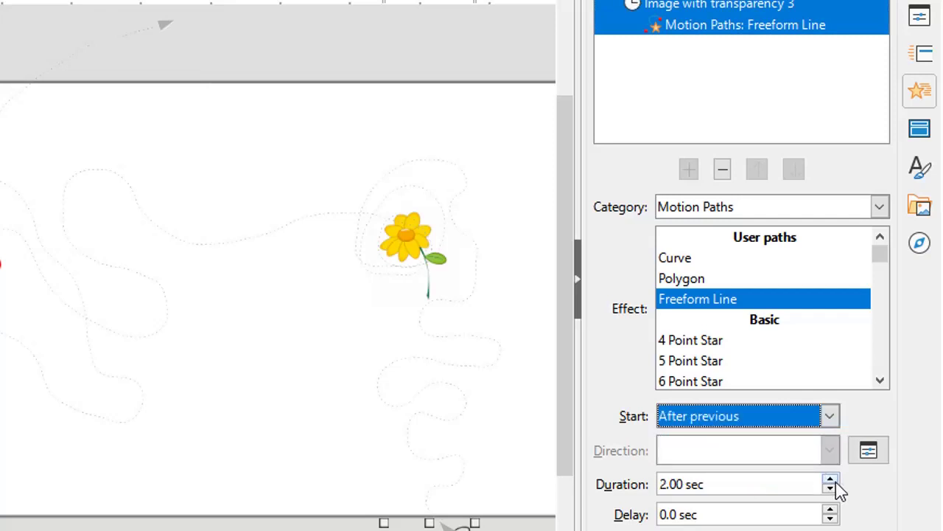
{"action": "left_click", "coordinate": [660, 484]}
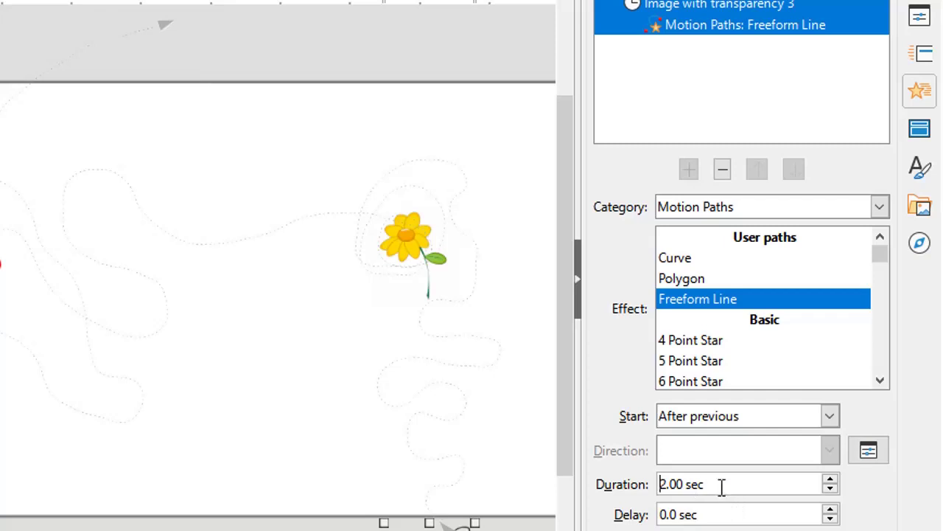
{"action": "type", "text": "1"}
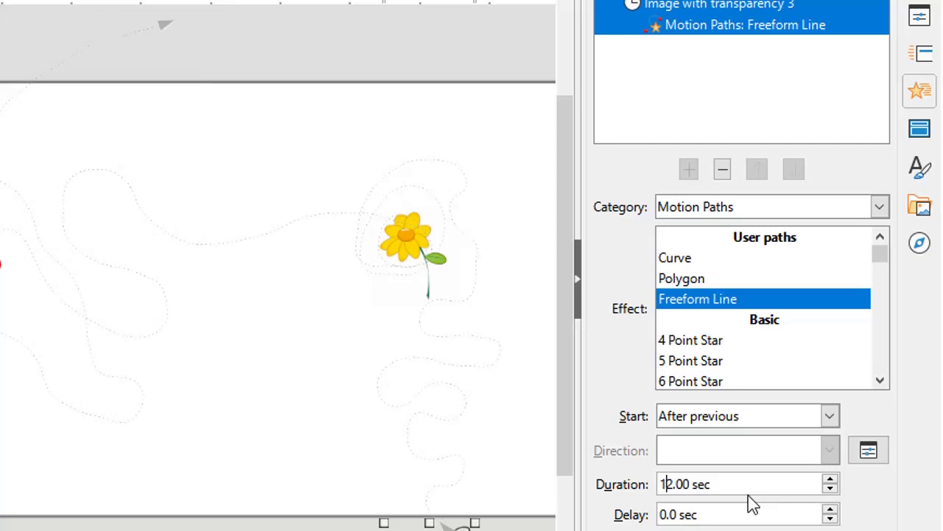
{"action": "left_click", "coordinate": [830, 510]}
{"action": "left_click", "coordinate": [830, 510]}
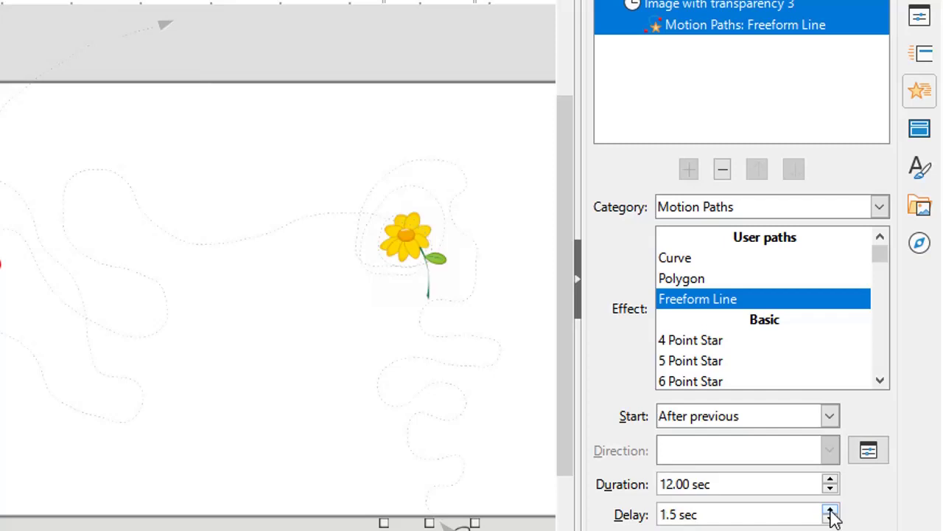
{"action": "left_click", "coordinate": [830, 510]}
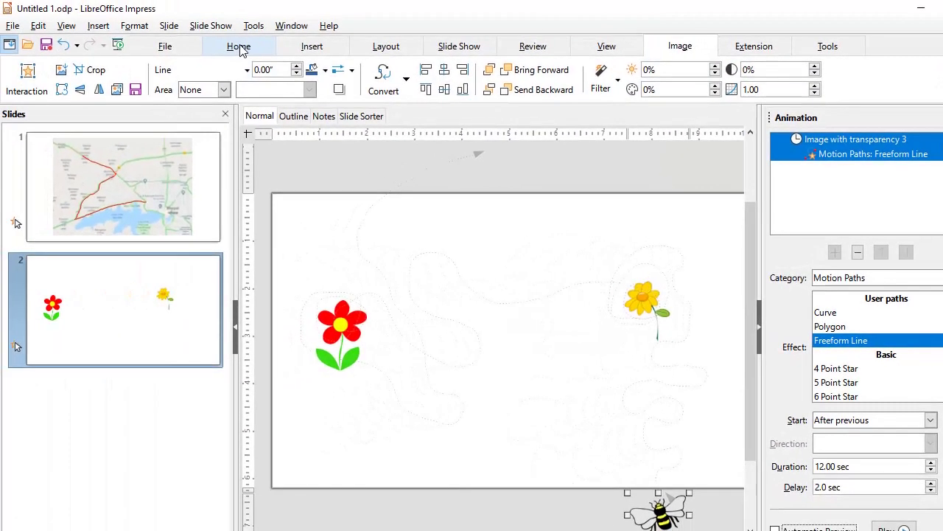
{"action": "left_click", "coordinate": [238, 47]}
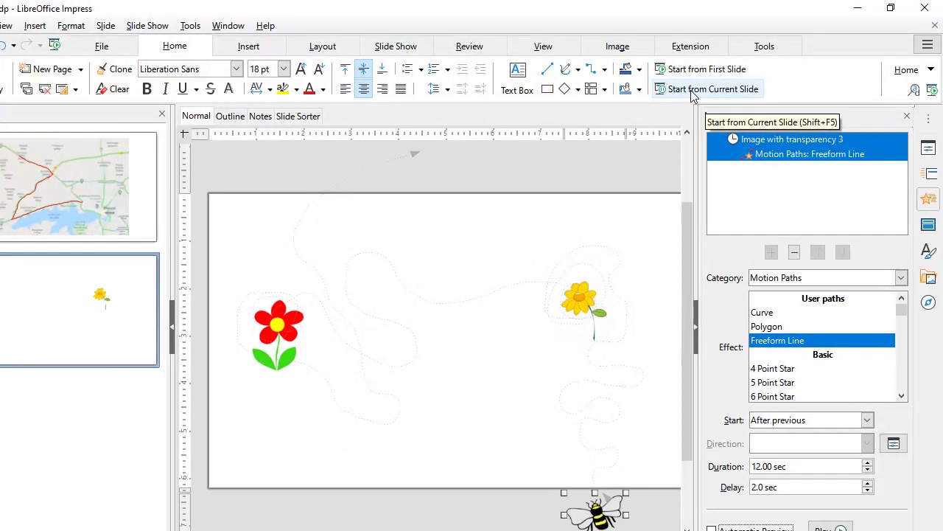
{"action": "left_click", "coordinate": [693, 95]}
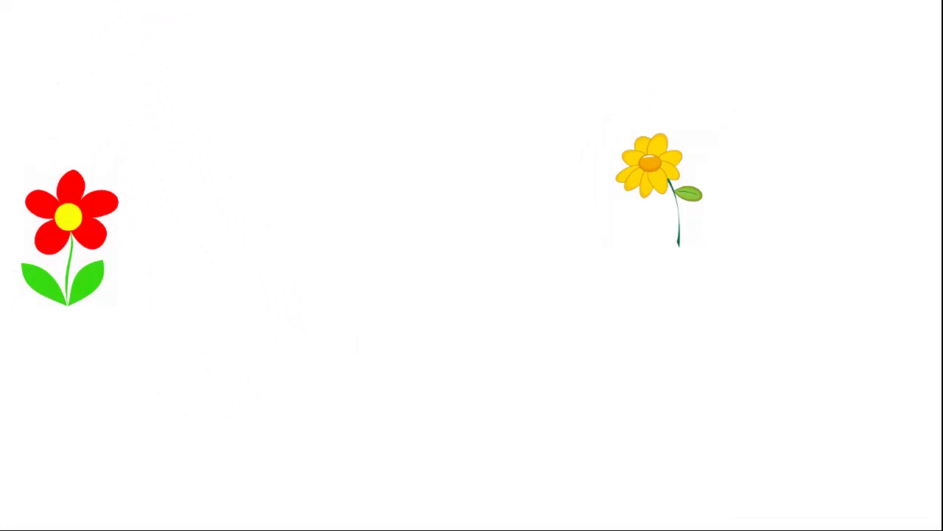
{"action": "key", "text": "Escape"}
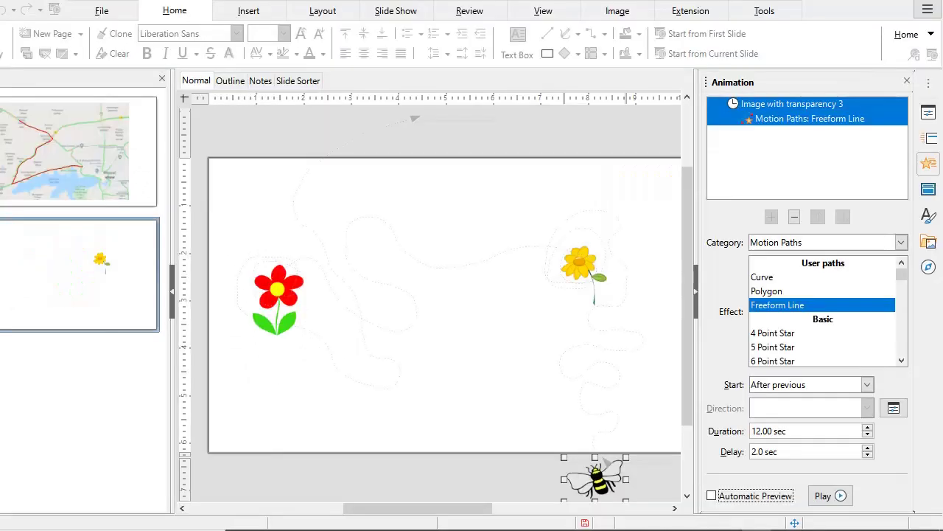